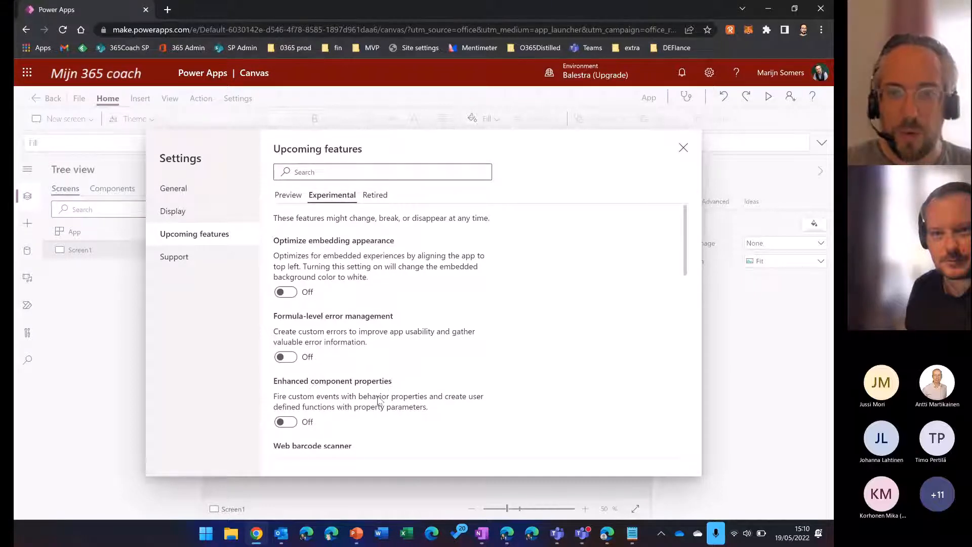
# - Enable the experimental feature Enhanced component properties and close the app settings
pyautogui.click(286, 422)
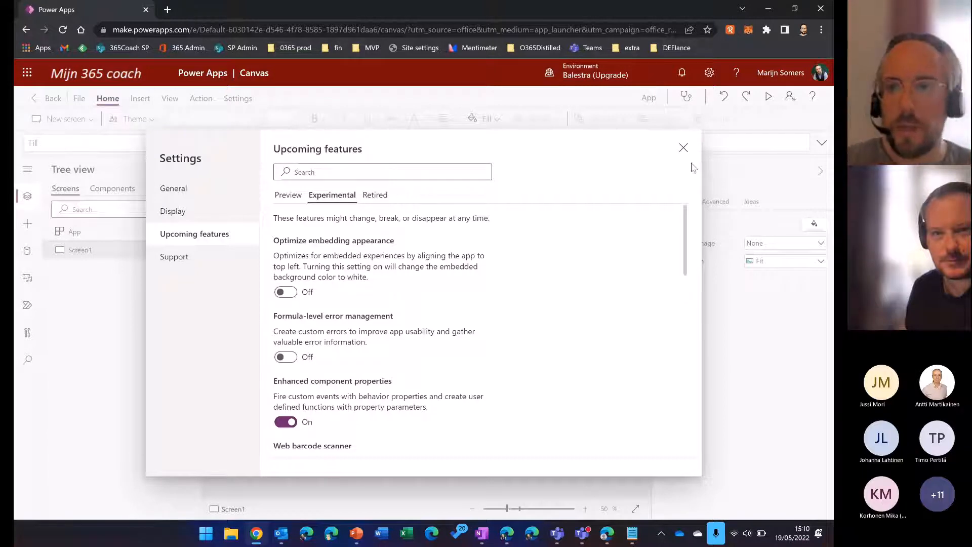
pyautogui.click(684, 147)
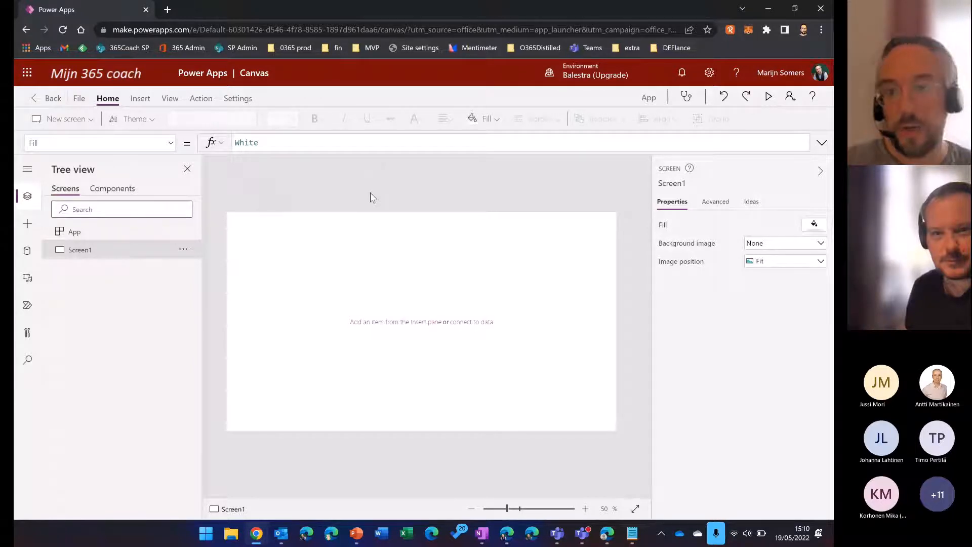
# - Create a new component and rename it CompEnhancedButton
pyautogui.click(104, 193)
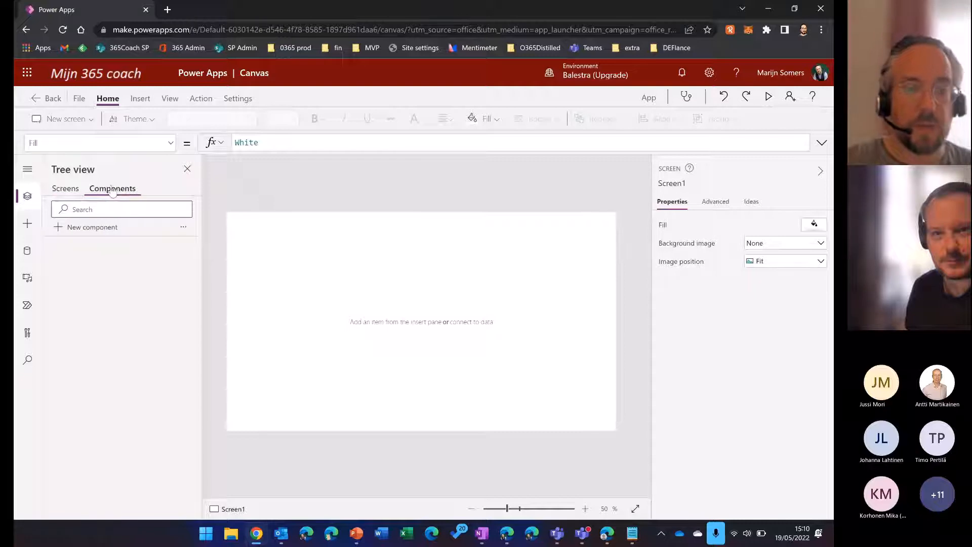
pyautogui.click(108, 229)
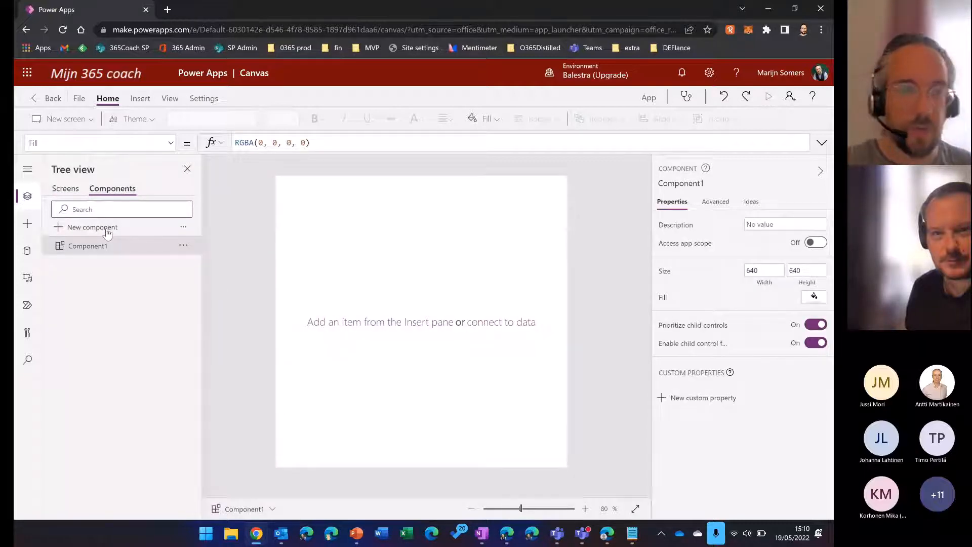
pyautogui.doubleClick(105, 247)
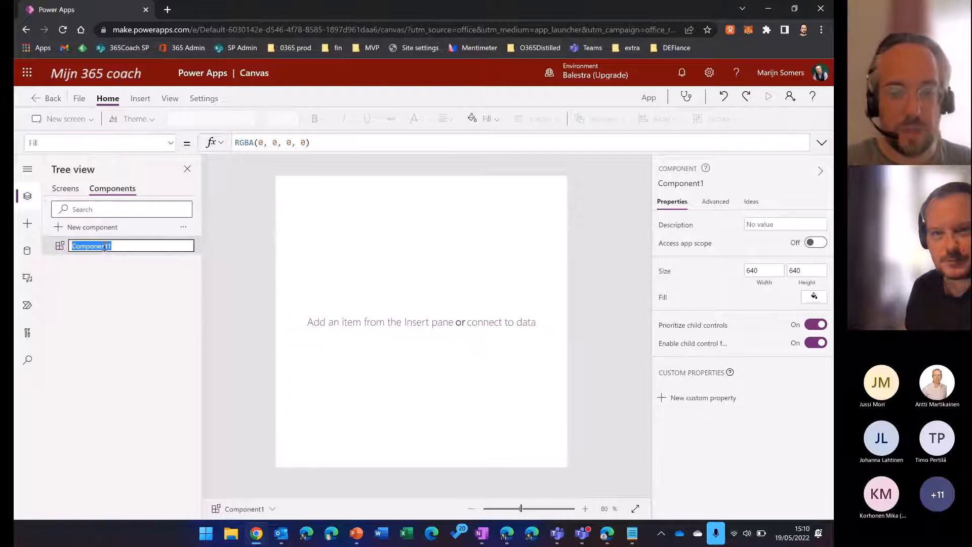
pyautogui.write('Comp')
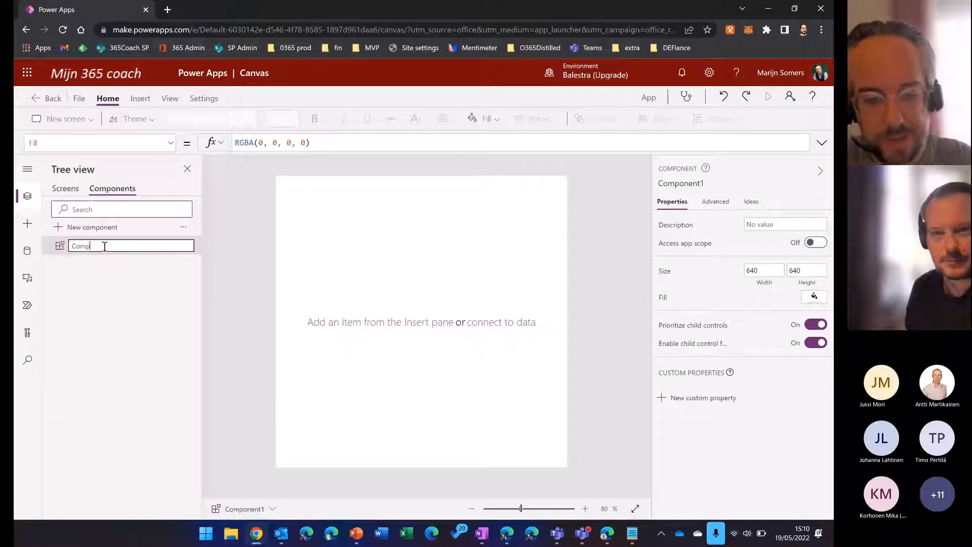
pyautogui.write('EnhancedButton')
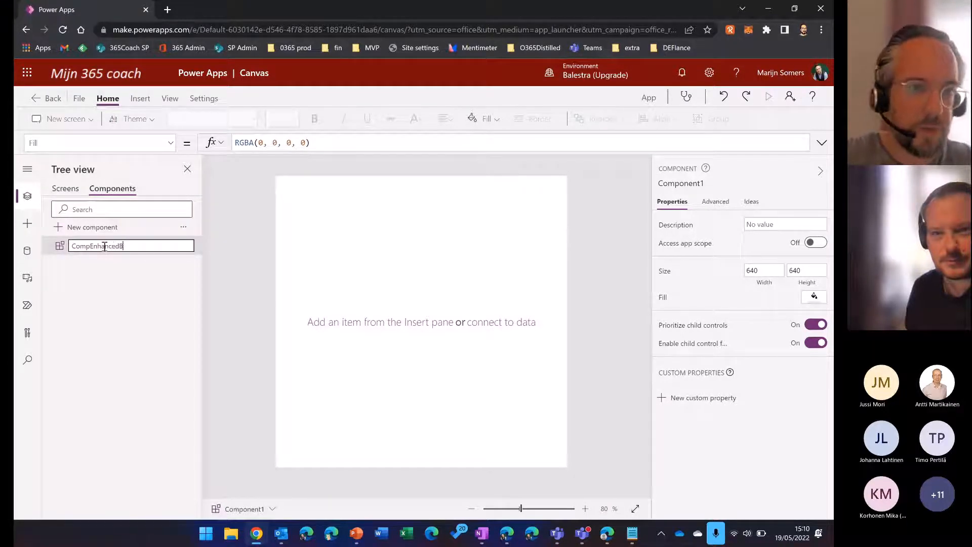
pyautogui.press('Return')
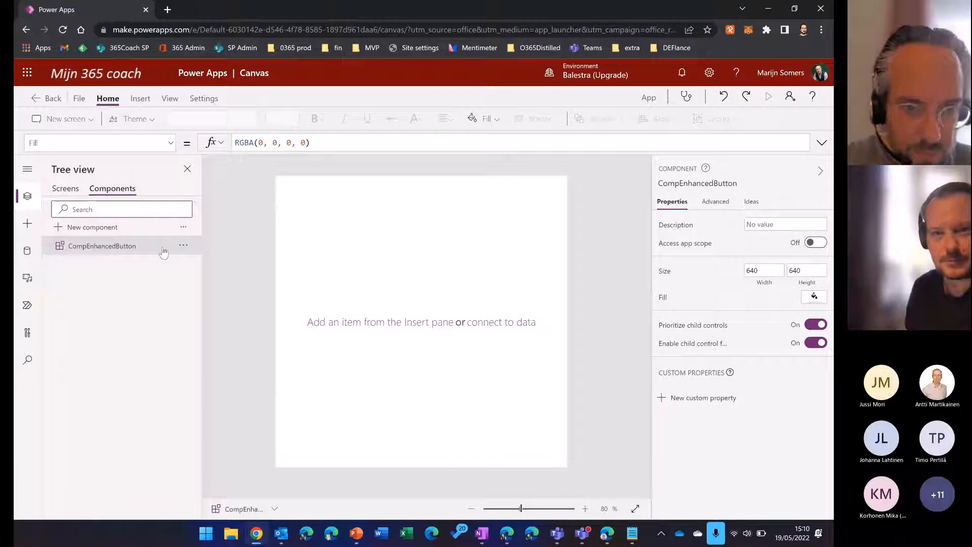
# - Set the component's size to 300 by 300 and its fill to light green, RGBA(232, 244, 217, 1)
pyautogui.click(779, 268)
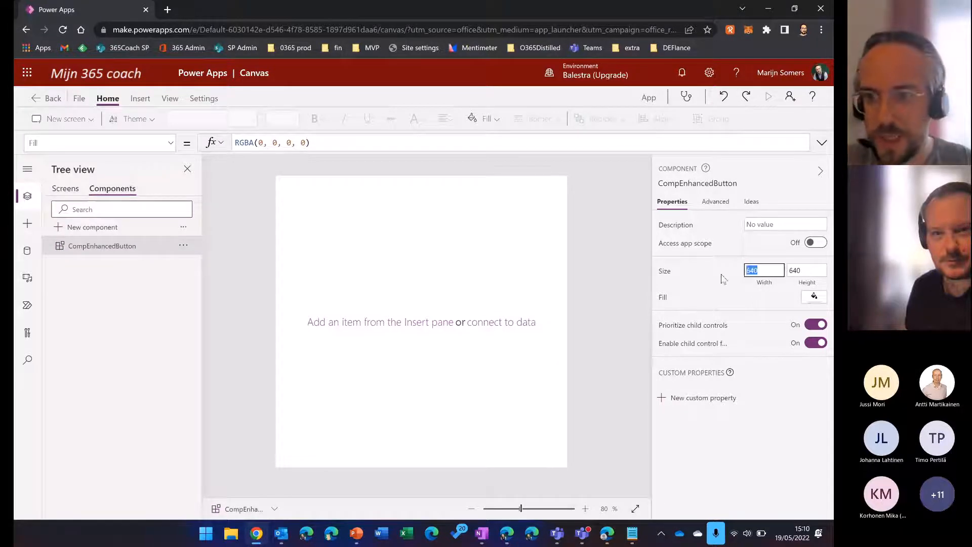
pyautogui.write('300')
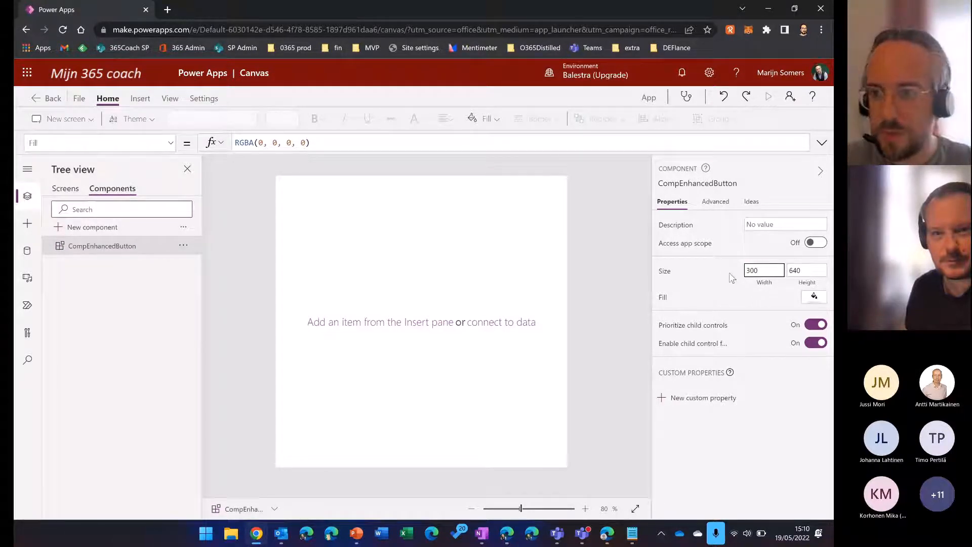
pyautogui.press('Tab')
pyautogui.write('300')
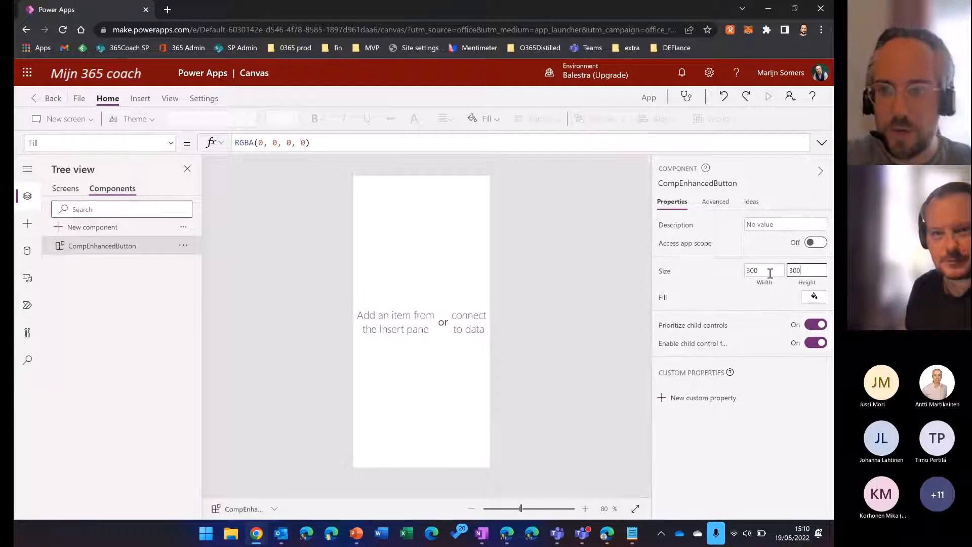
pyautogui.click(561, 266)
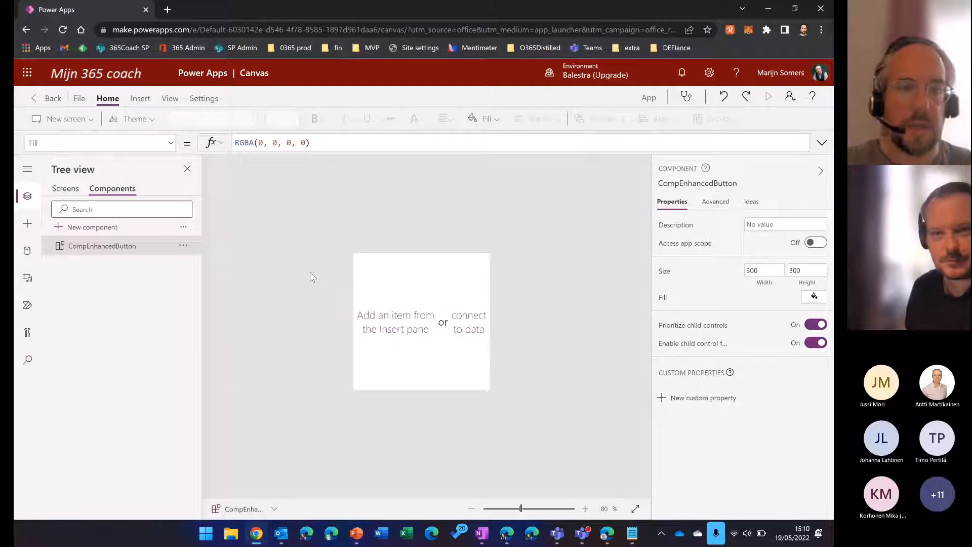
pyautogui.click(810, 299)
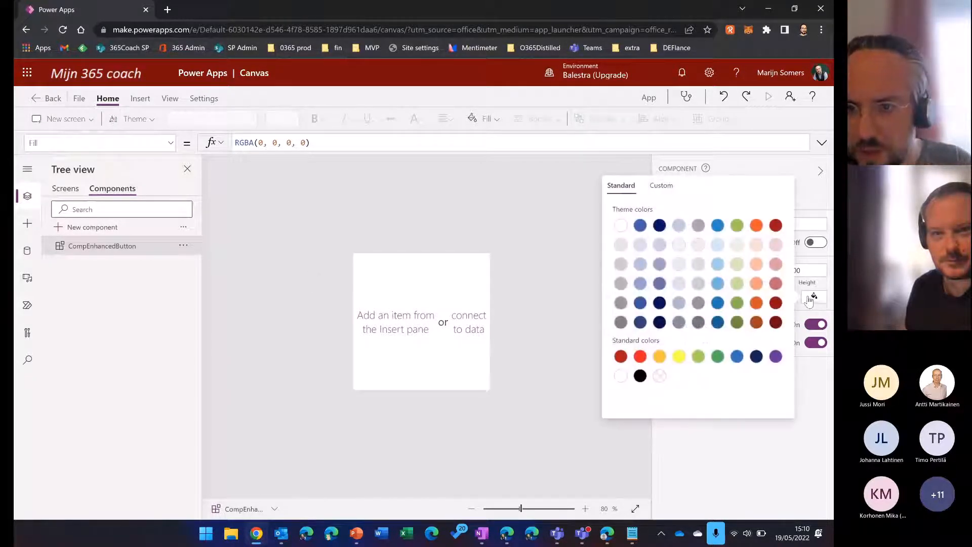
pyautogui.click(738, 244)
pyautogui.click(724, 473)
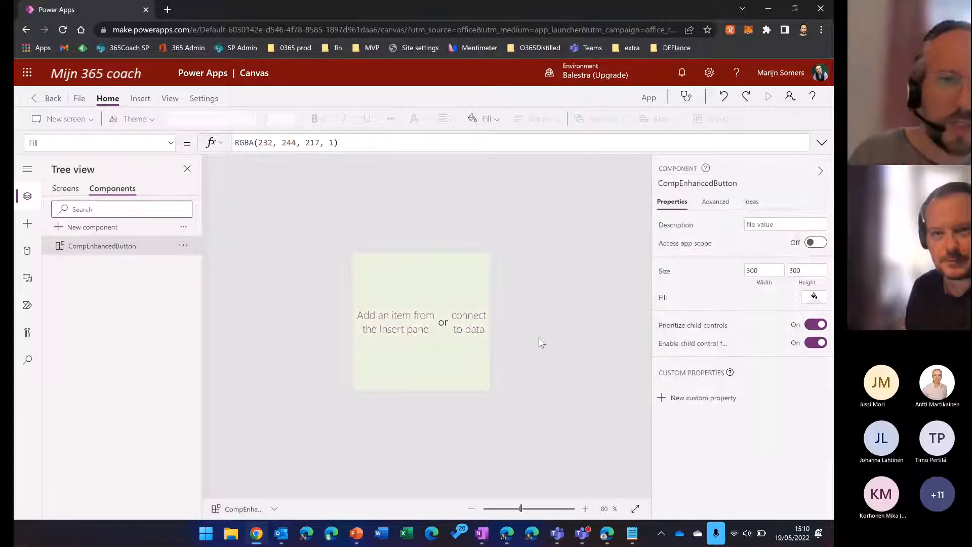
# - Add a label at about X 56, Y 20 and a button below it at about X 56, Y 81 inside the component
pyautogui.click(140, 99)
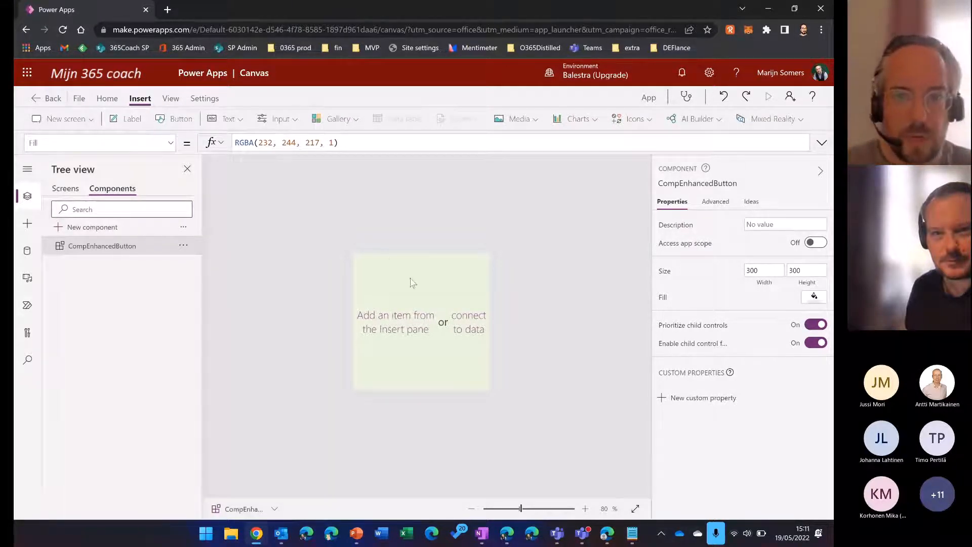
pyautogui.click(129, 119)
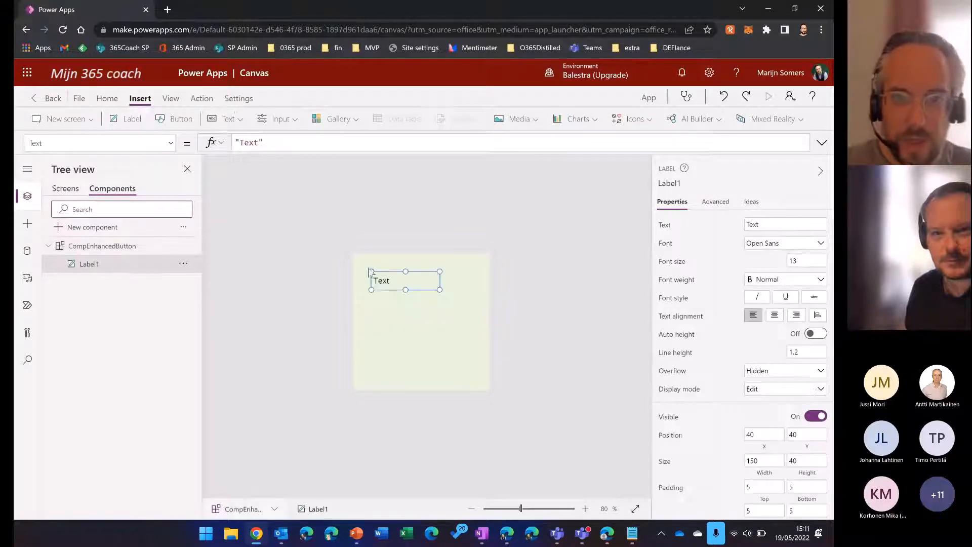
pyautogui.moveTo(389, 281); pyautogui.dragTo(397, 272)
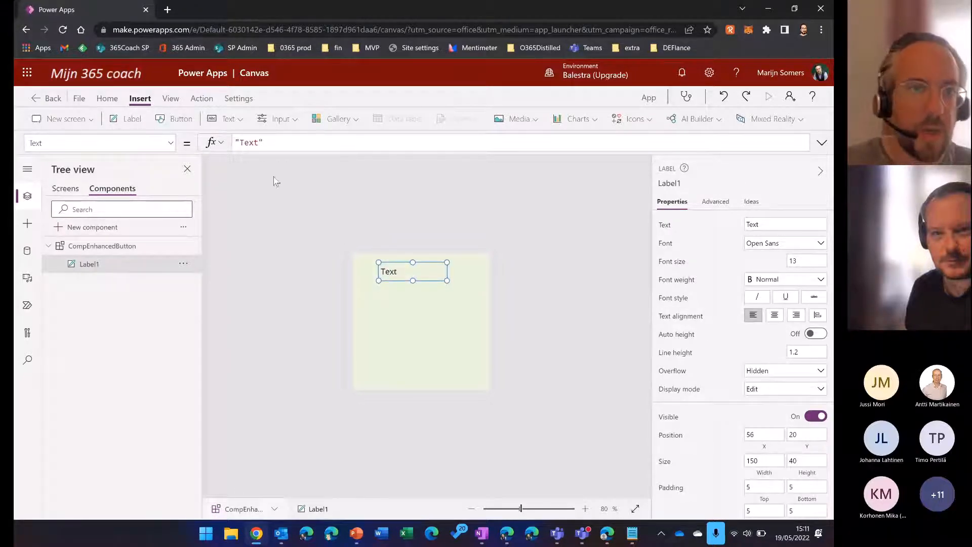
pyautogui.click(177, 119)
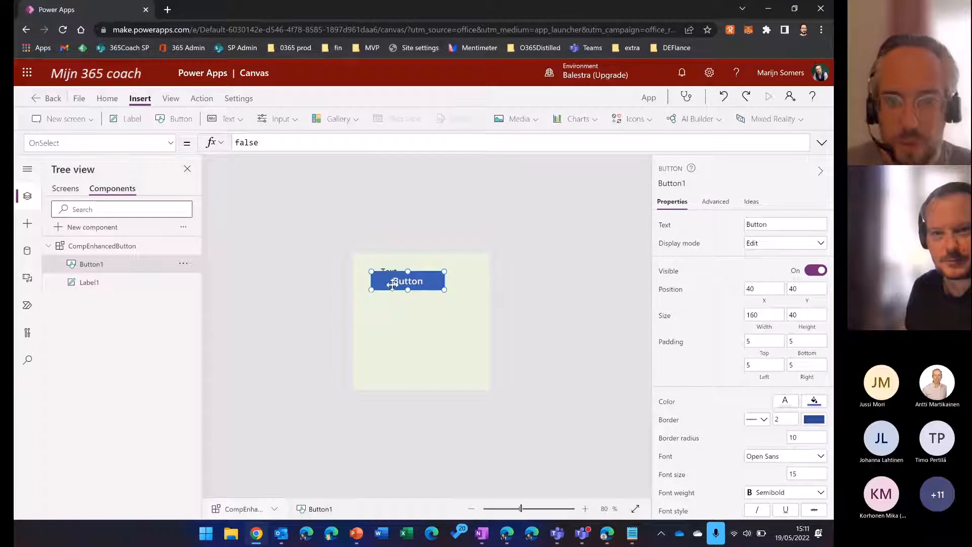
pyautogui.moveTo(403, 282); pyautogui.dragTo(403, 302)
pyautogui.click(311, 298)
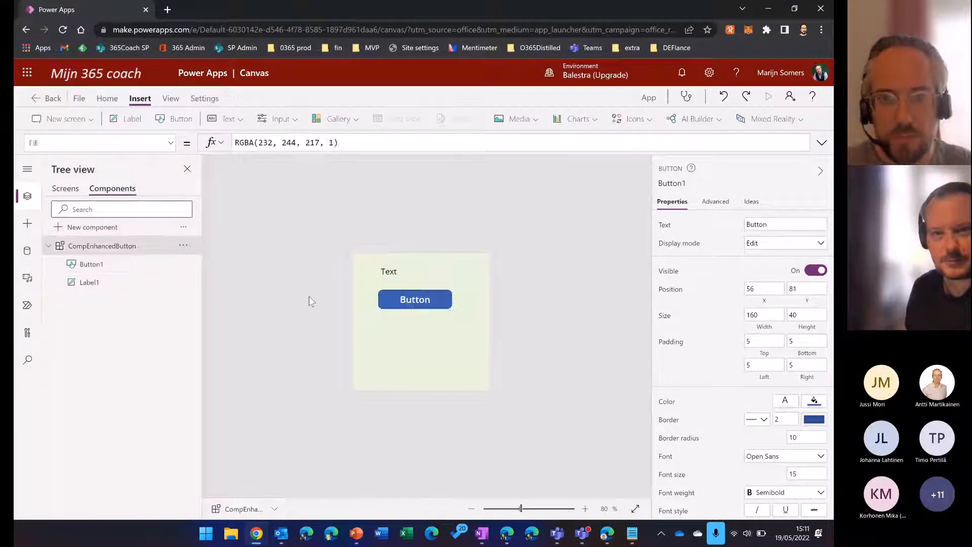
# - Insert a CompEnhancedButton instance on Screen1 and move it to about X 99, Y 105
pyautogui.click(71, 189)
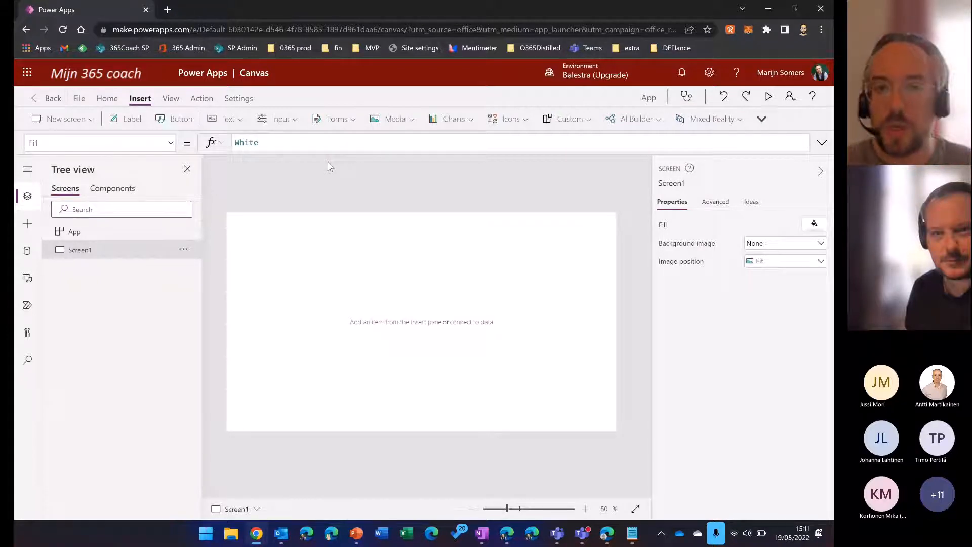
pyautogui.click(571, 122)
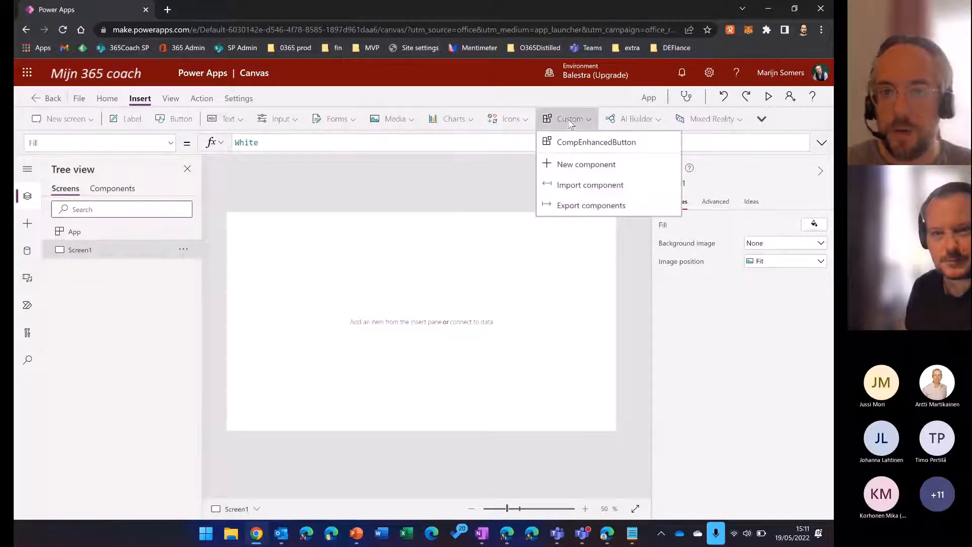
pyautogui.click(571, 147)
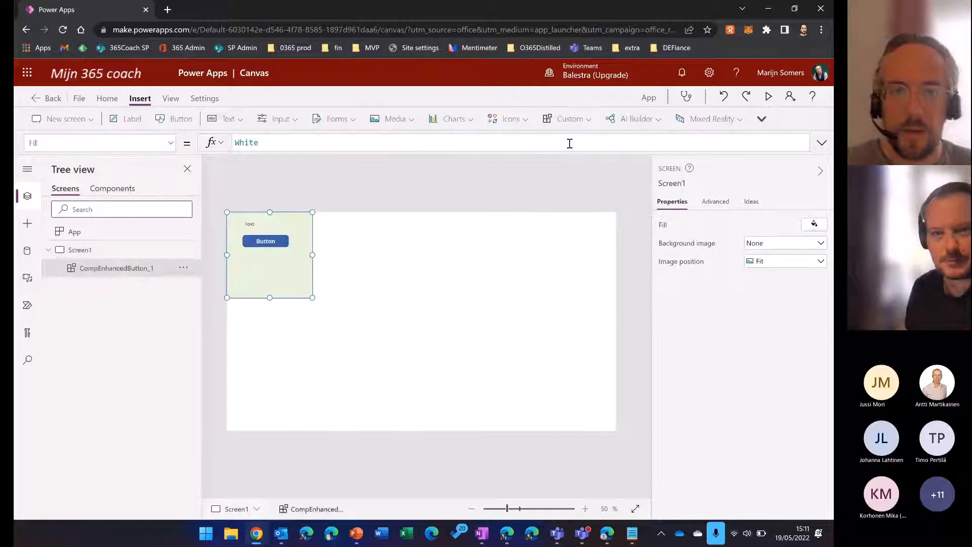
pyautogui.moveTo(299, 271); pyautogui.dragTo(306, 301)
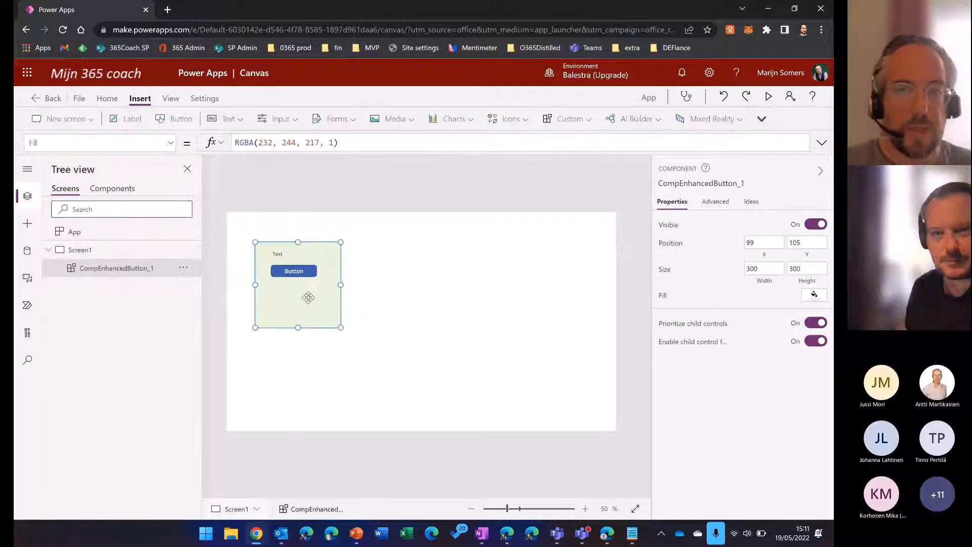
# - Insert a second CompEnhancedButton instance on Screen1 and place it beside the first at about X 584, Y 105
pyautogui.click(584, 127)
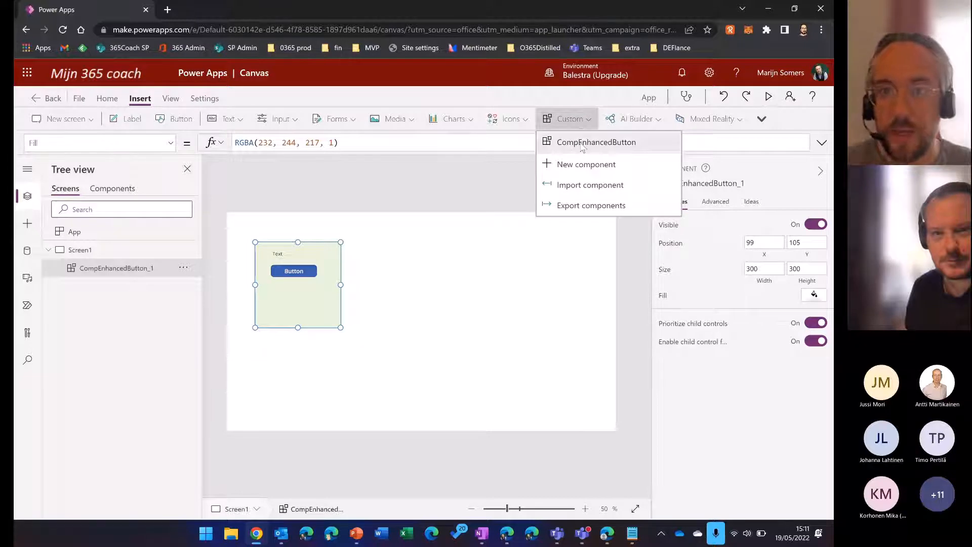
pyautogui.click(583, 143)
pyautogui.moveTo(284, 263); pyautogui.dragTo(451, 294)
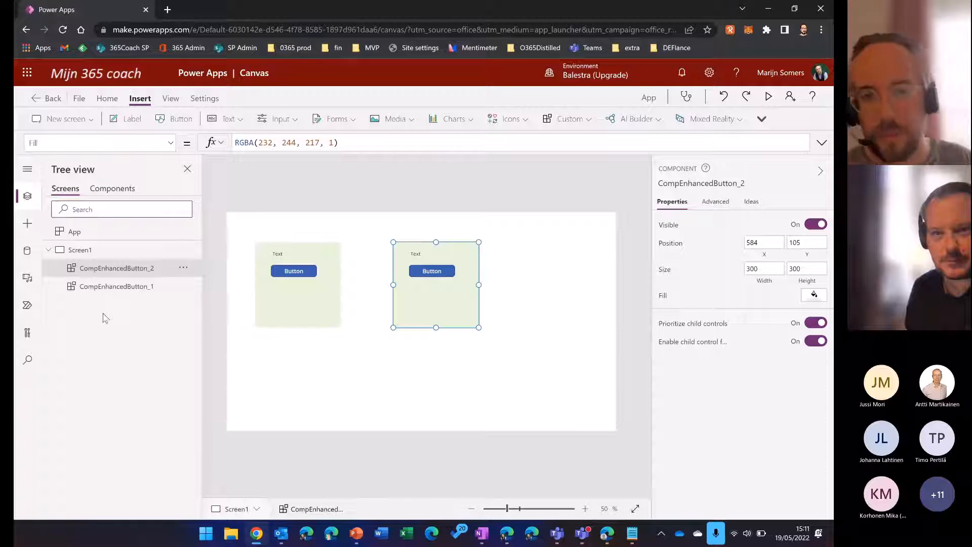
pyautogui.click(268, 363)
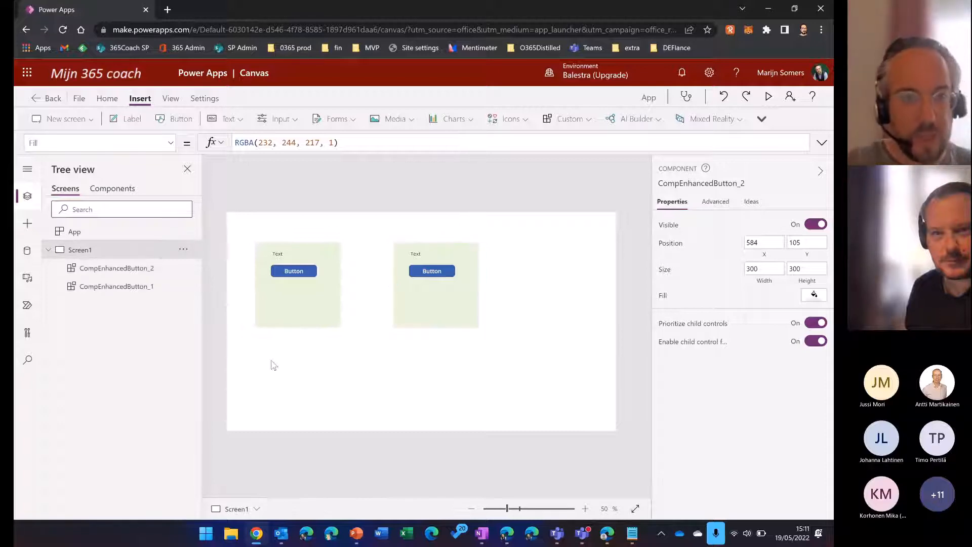
pyautogui.click(281, 296)
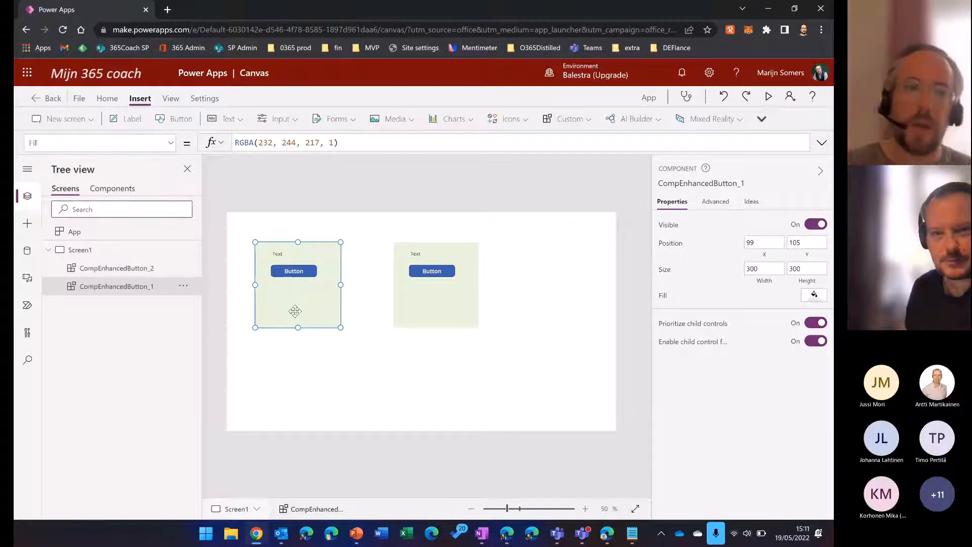
# - Start a new custom property for the CompEnhancedButton component and examine the available property types
pyautogui.click(123, 193)
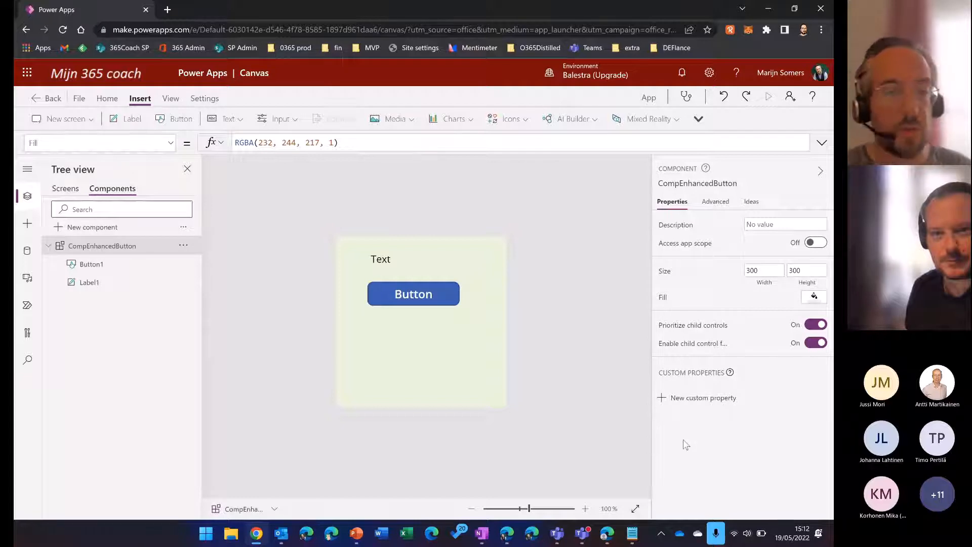
pyautogui.click(699, 400)
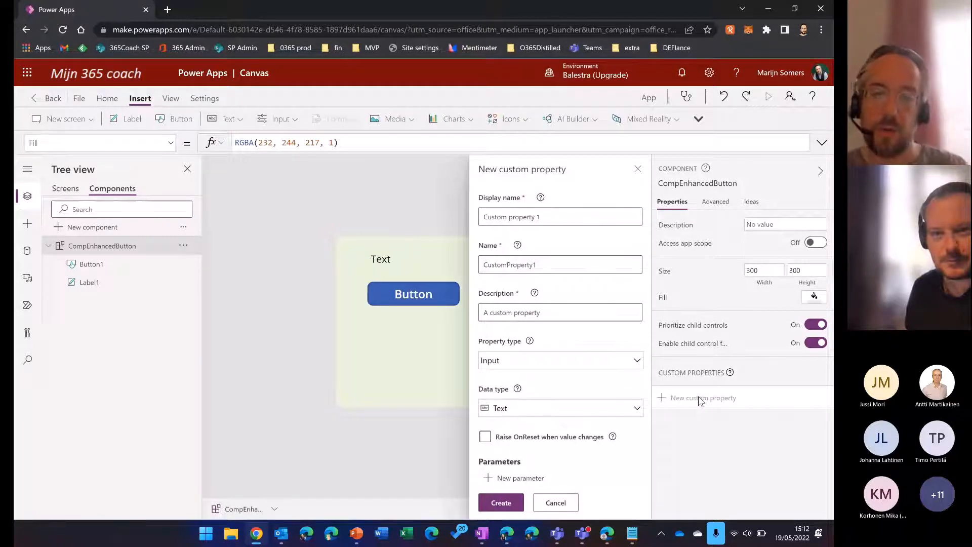
pyautogui.click(595, 370)
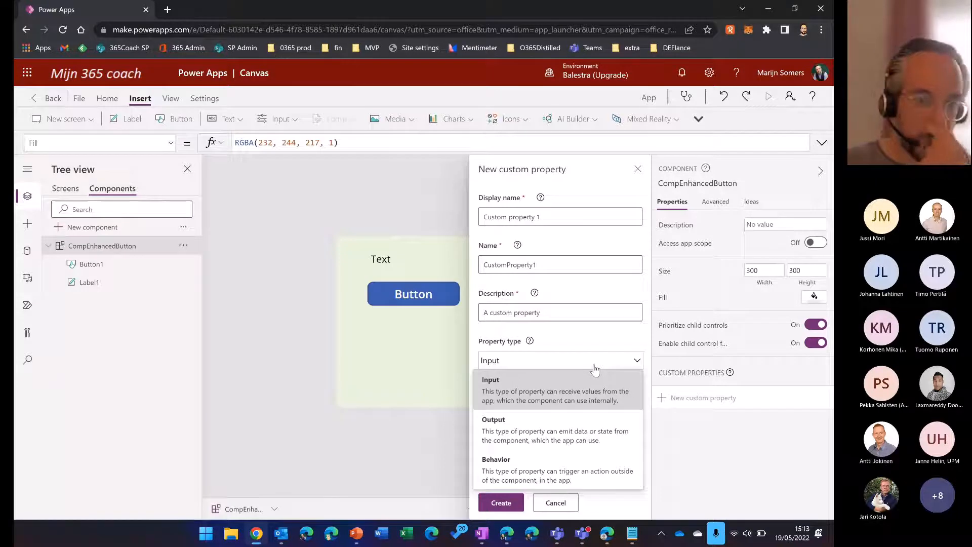
pyautogui.click(595, 370)
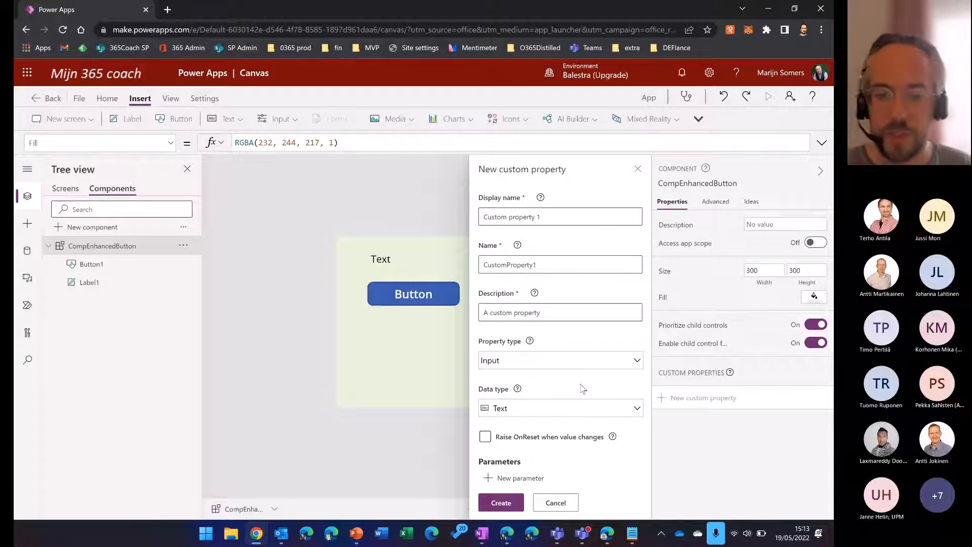
# - Switch to the Microsoft Teams meeting window to check the chat, and return to Power Apps
pyautogui.moveTo(582, 532)
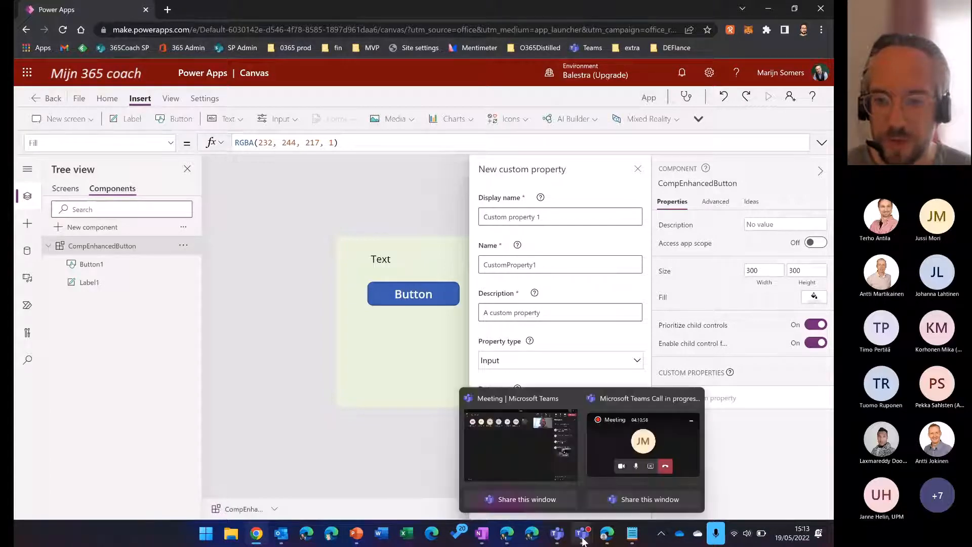
pyautogui.click(543, 468)
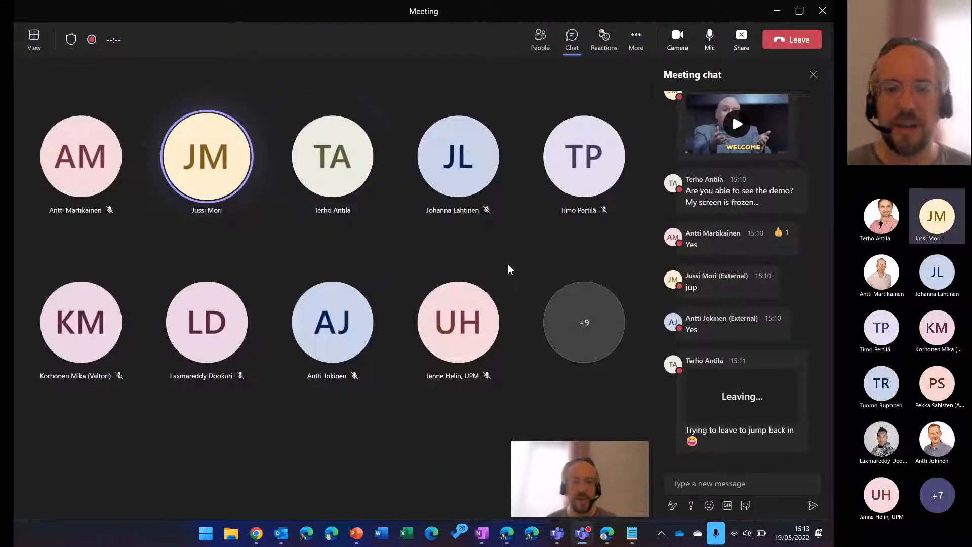
pyautogui.click(776, 11)
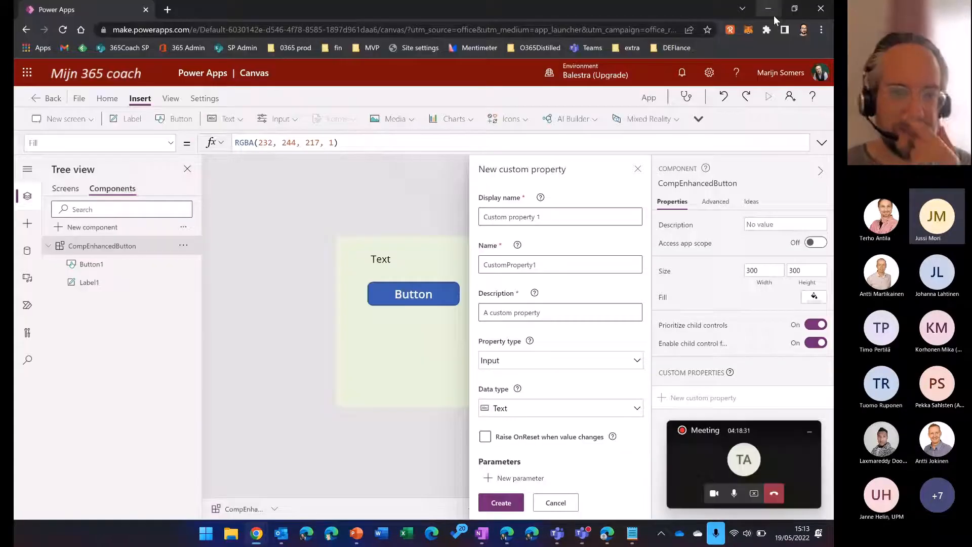
# - Widen the label in the CompEnhancedButton component to span the full component, at X 0 with a width of 300
pyautogui.click(383, 261)
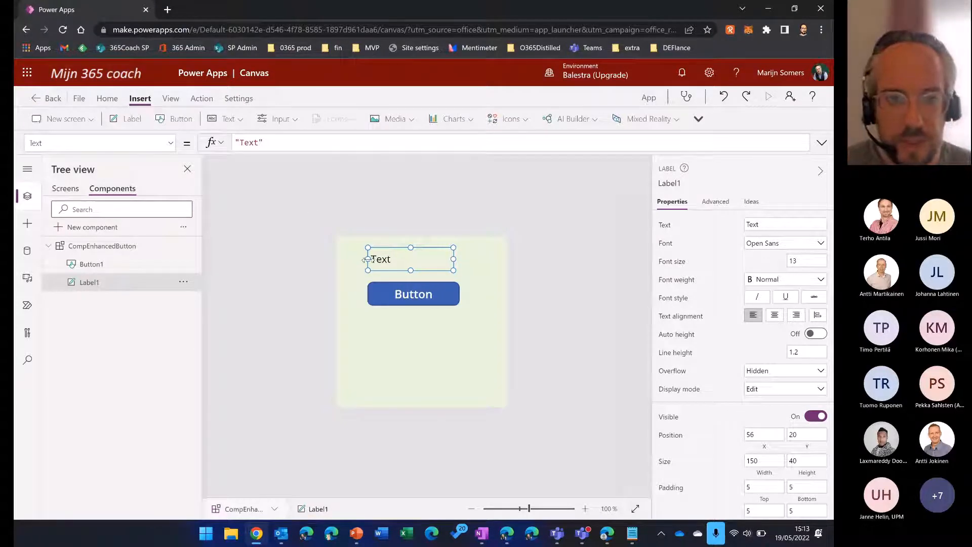
pyautogui.moveTo(368, 259); pyautogui.dragTo(334, 259)
pyautogui.moveTo(453, 260); pyautogui.dragTo(523, 276)
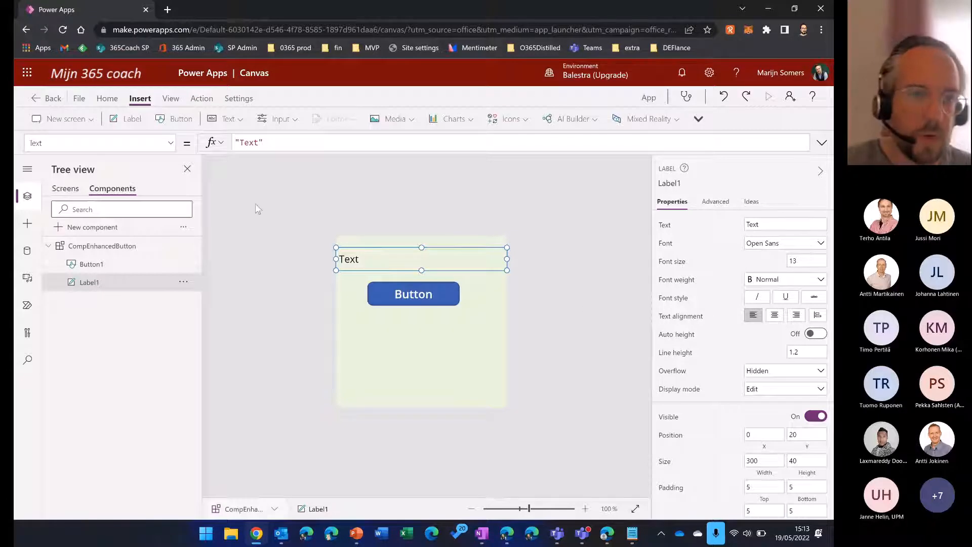
pyautogui.click(252, 219)
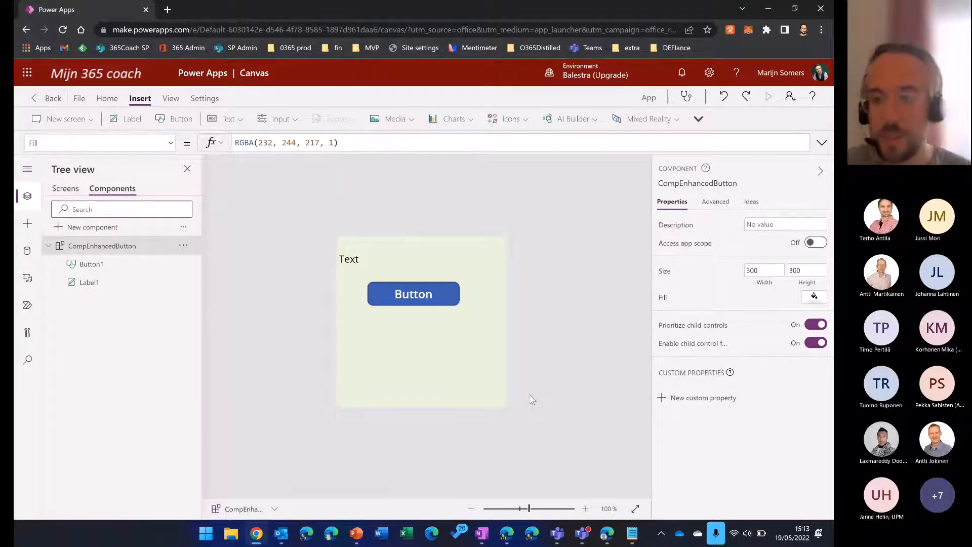
# - Create a custom input property of data type Text named InputTitle for the CompEnhancedButton component
pyautogui.click(693, 398)
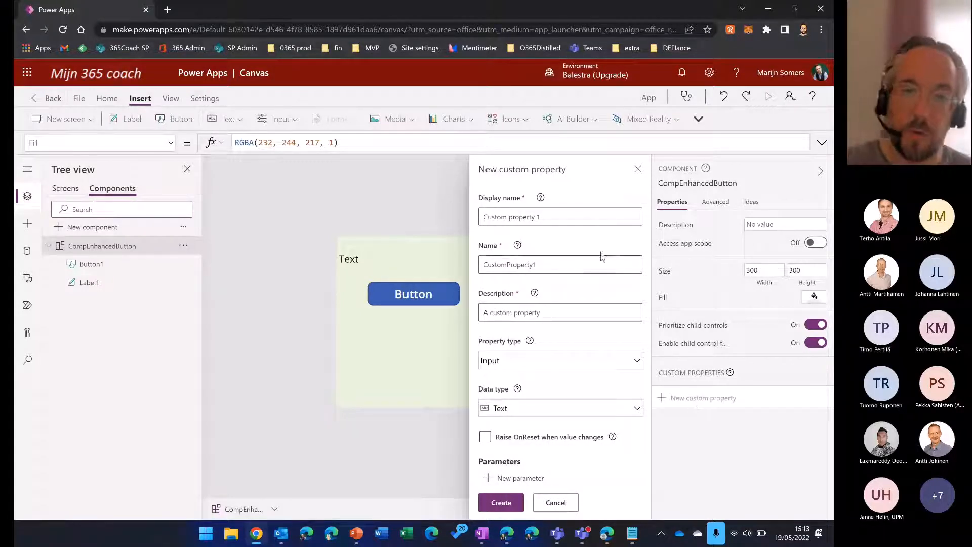
pyautogui.moveTo(564, 217); pyautogui.dragTo(463, 223)
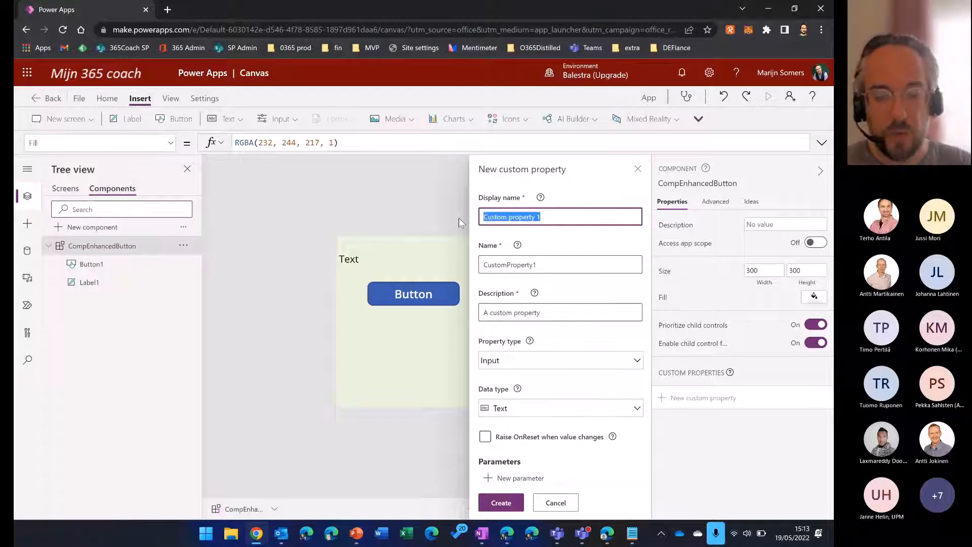
pyautogui.write('Input')
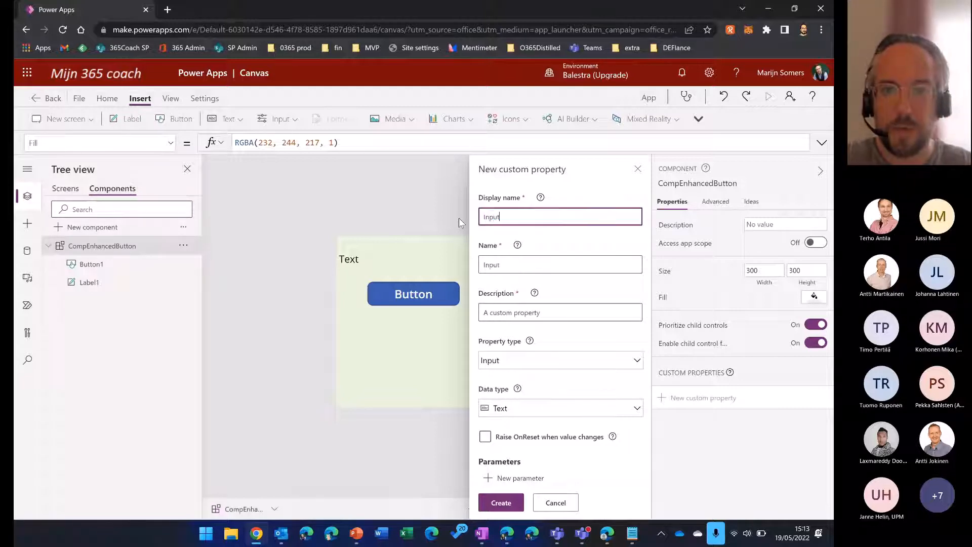
pyautogui.write('Title')
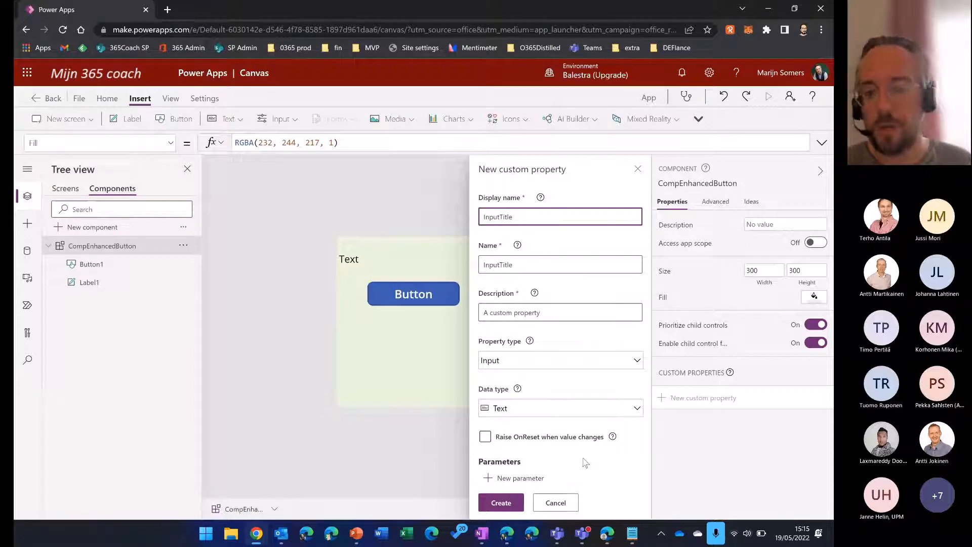
pyautogui.click(493, 503)
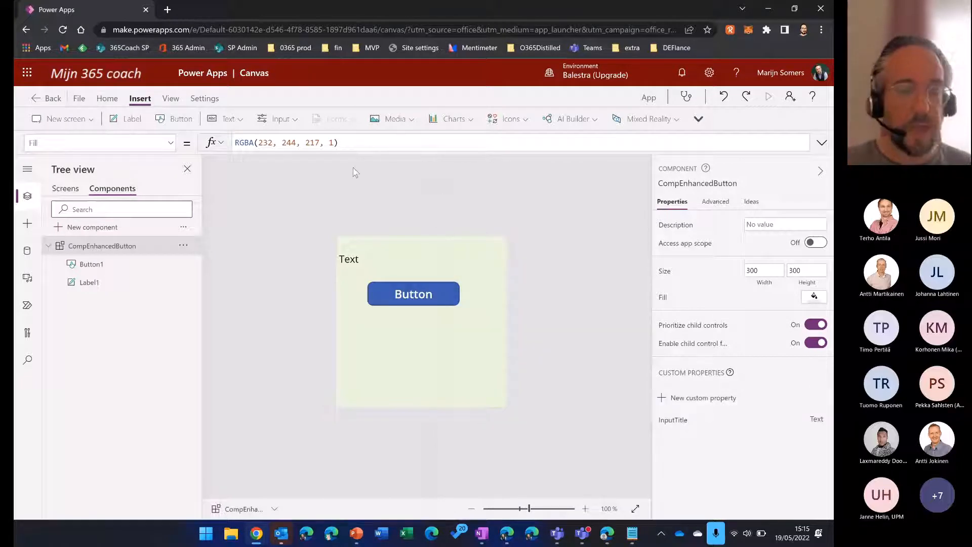
# - Set the Text formula of the component's label to "Text: " & CompEnhancedButton.InputTitle
pyautogui.click(350, 260)
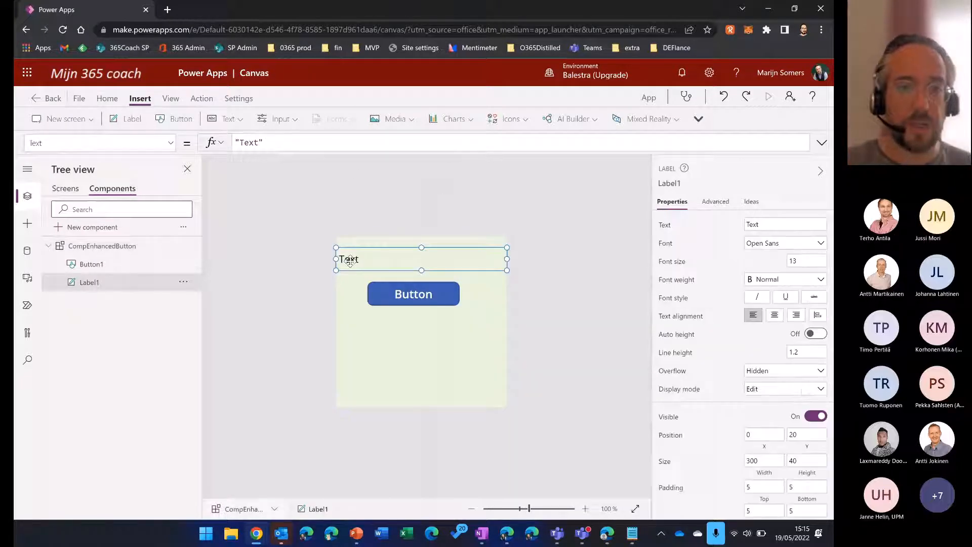
pyautogui.click(268, 143)
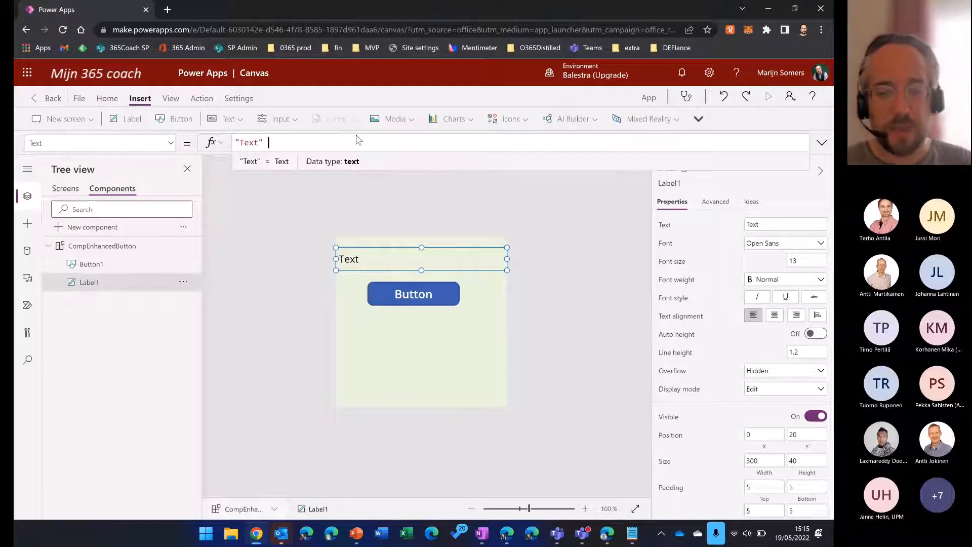
pyautogui.press('Left')
pyautogui.write(': " ')
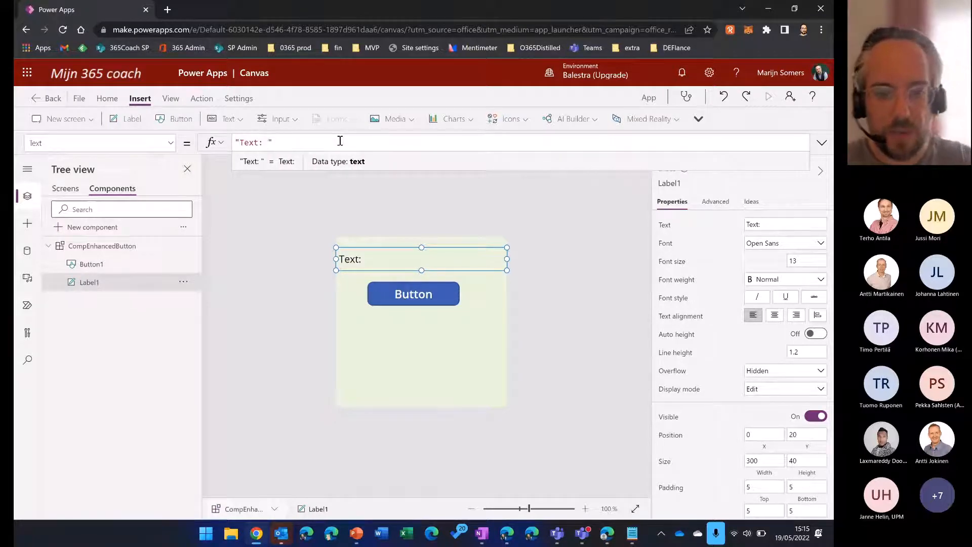
pyautogui.write('&')
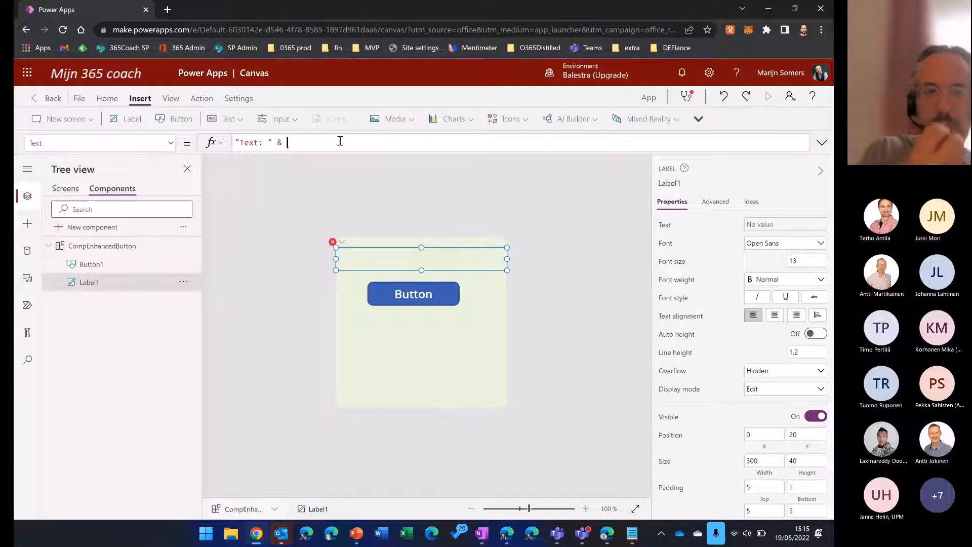
pyautogui.write(' Comp')
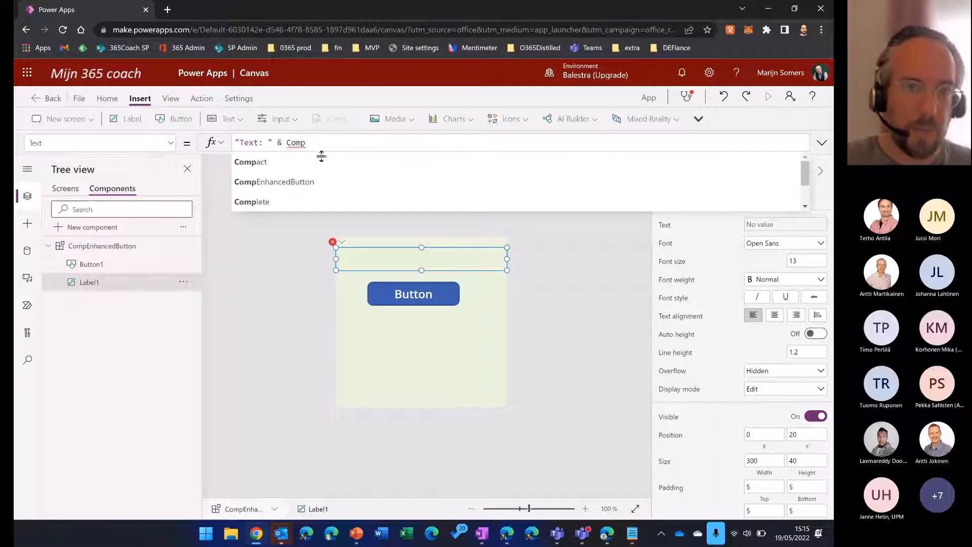
pyautogui.click(292, 182)
pyautogui.write('.')
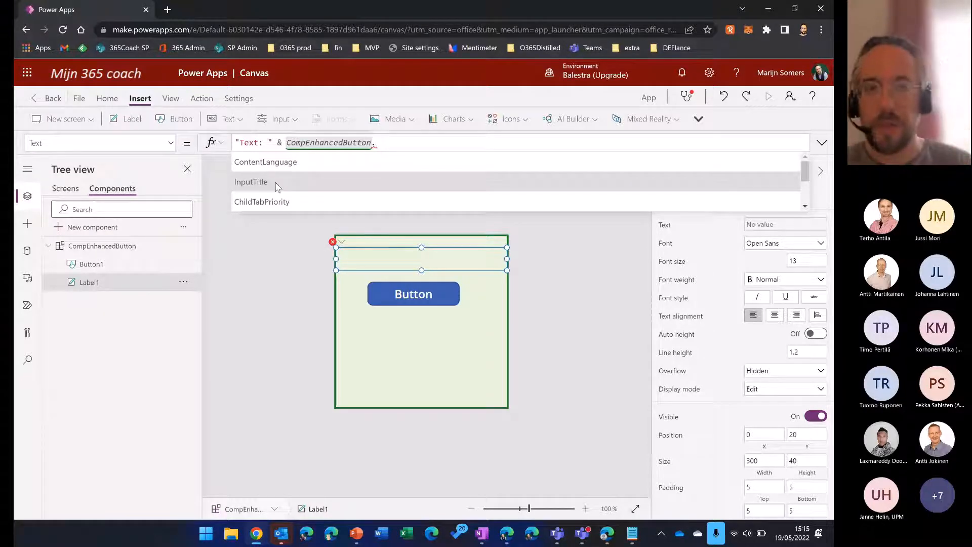
pyautogui.click(278, 183)
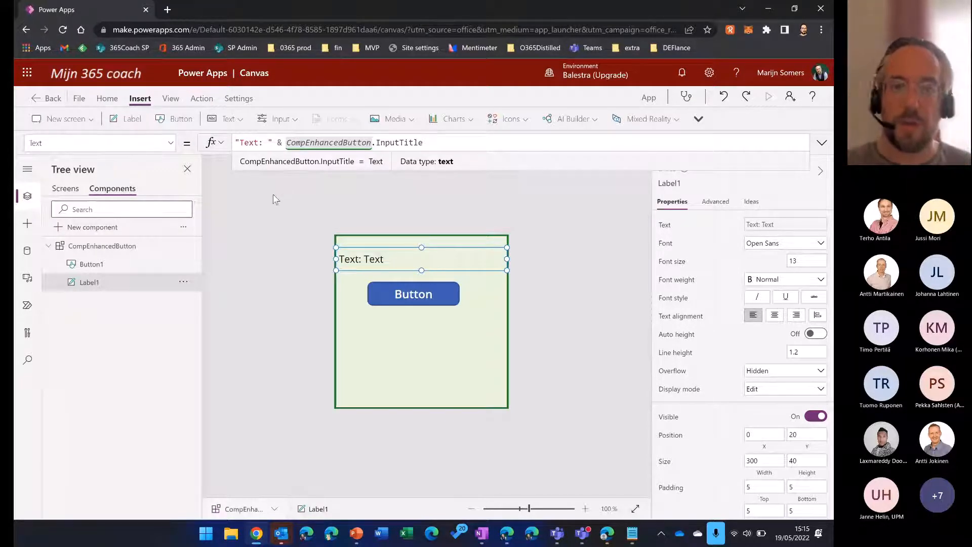
pyautogui.click(272, 193)
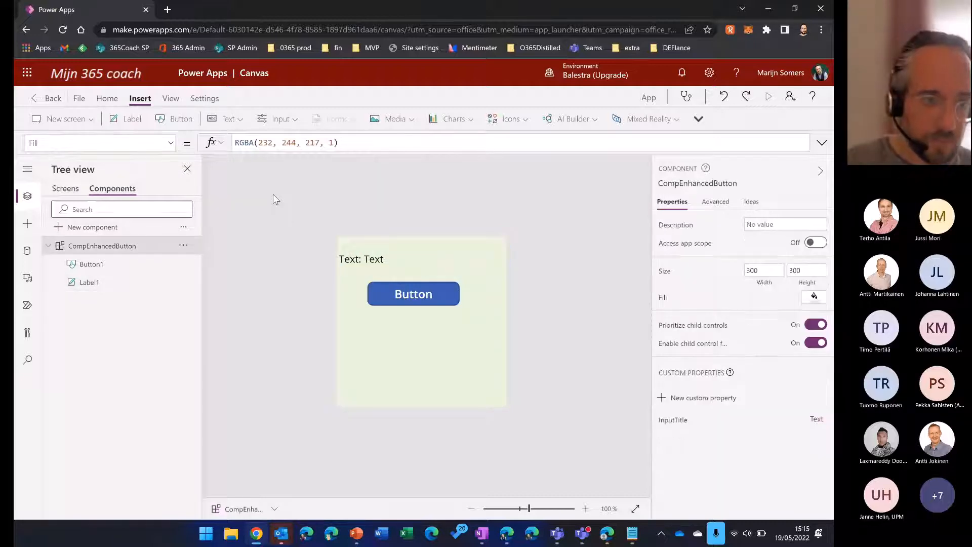
# - Insert a text input on Screen1 and place it below the first component instance at about X 99, Y 464
pyautogui.click(66, 189)
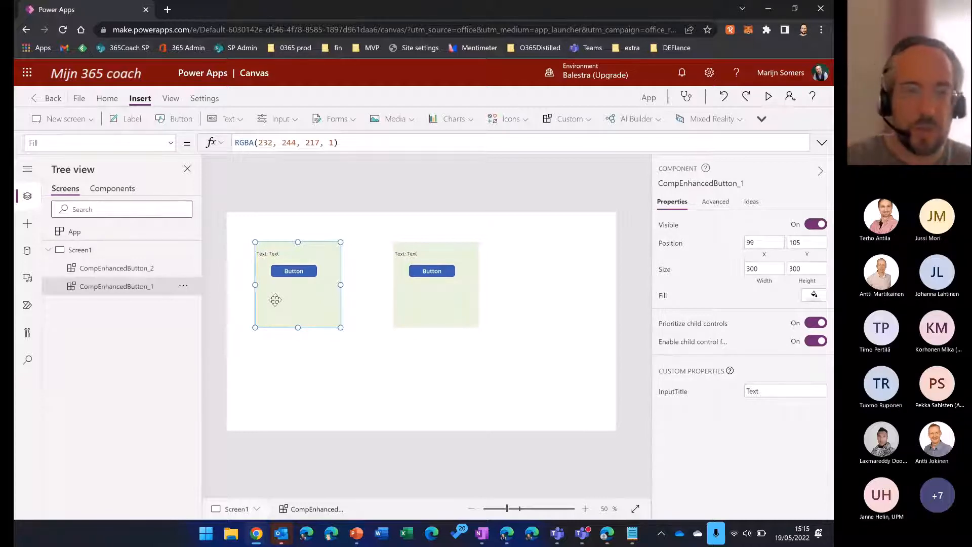
pyautogui.click(282, 374)
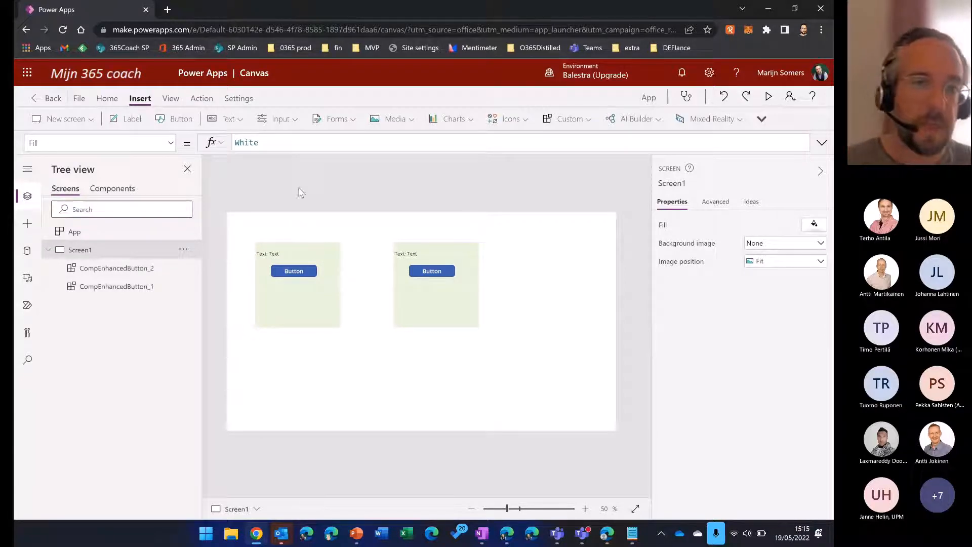
pyautogui.click(236, 123)
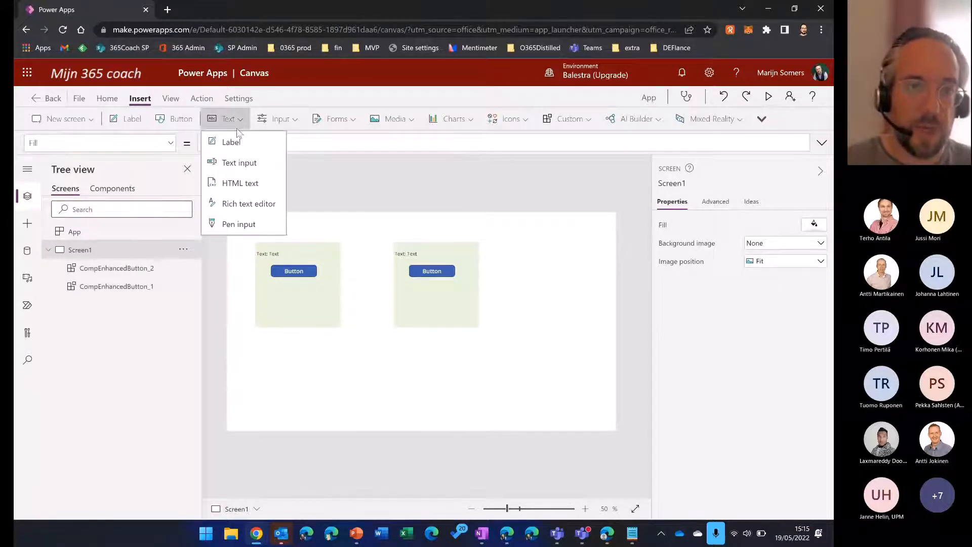
pyautogui.click(237, 163)
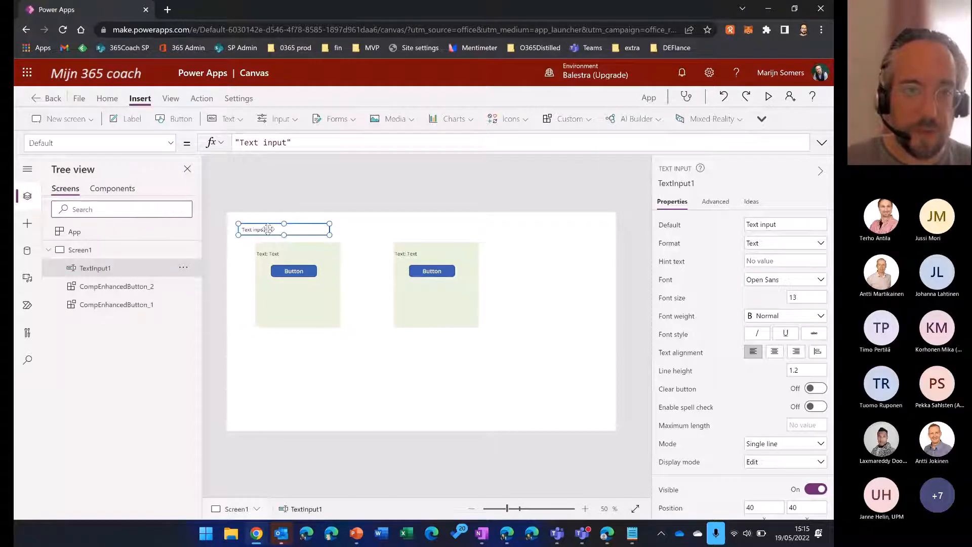
pyautogui.moveTo(268, 229); pyautogui.dragTo(285, 351)
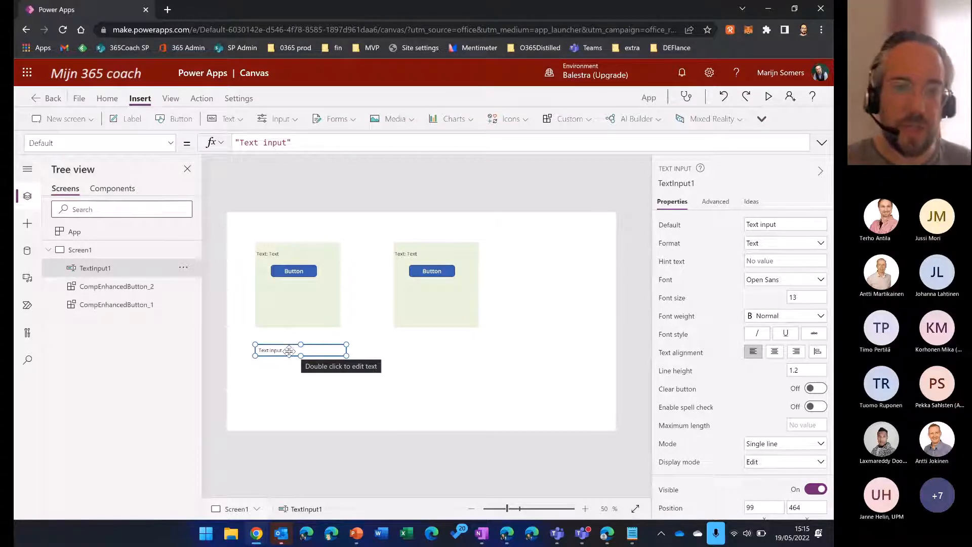
# - Set the InputTitle property of CompEnhancedButton_1 to TextInput1.Text
pyautogui.click(284, 254)
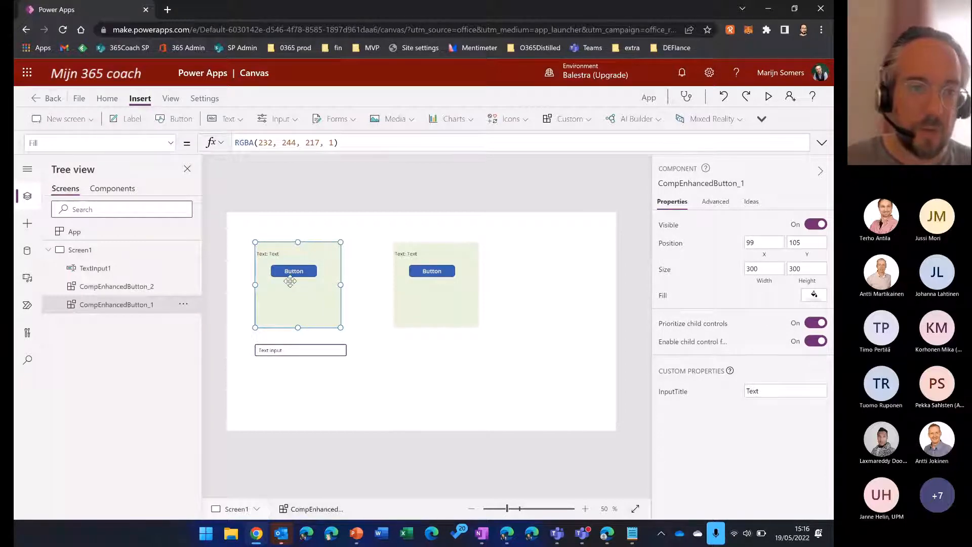
pyautogui.click(172, 145)
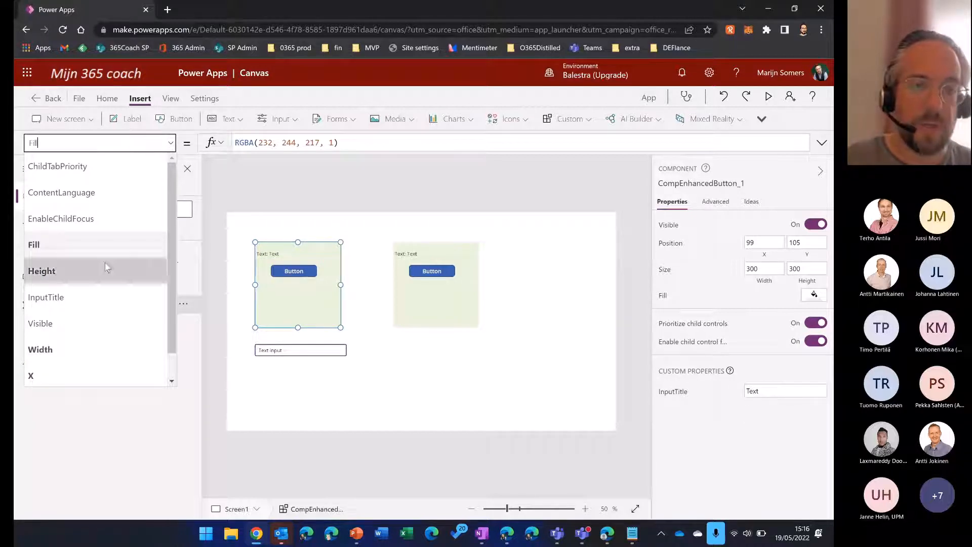
pyautogui.click(78, 299)
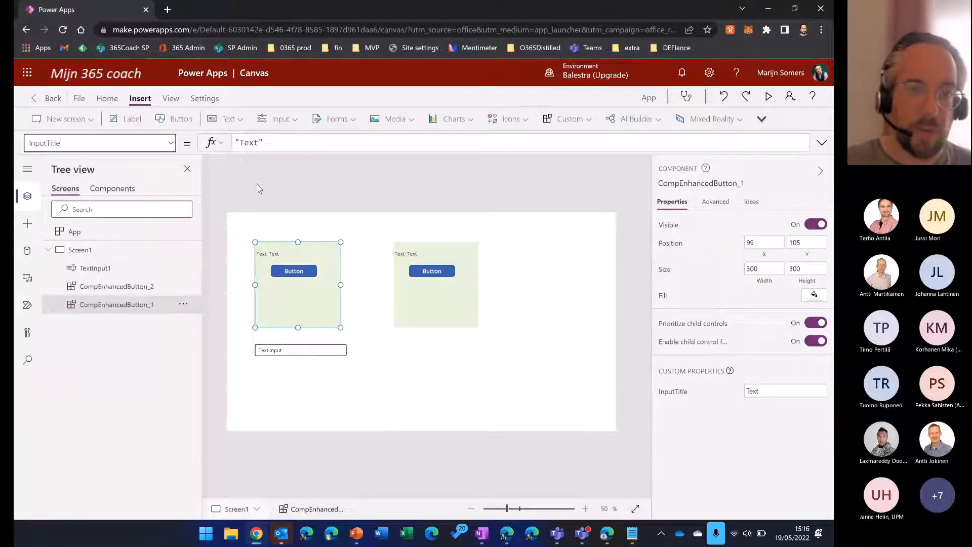
pyautogui.moveTo(278, 143); pyautogui.dragTo(245, 143)
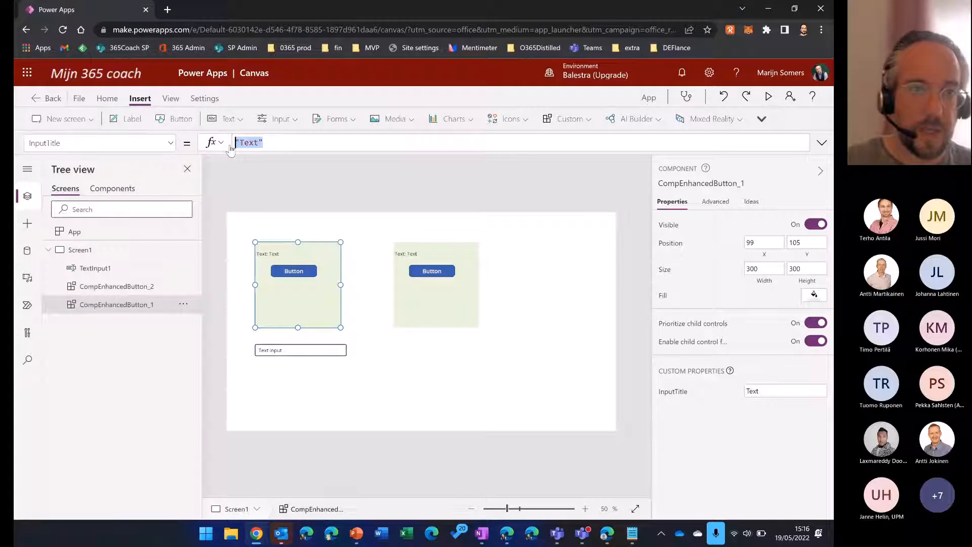
pyautogui.write('Tex')
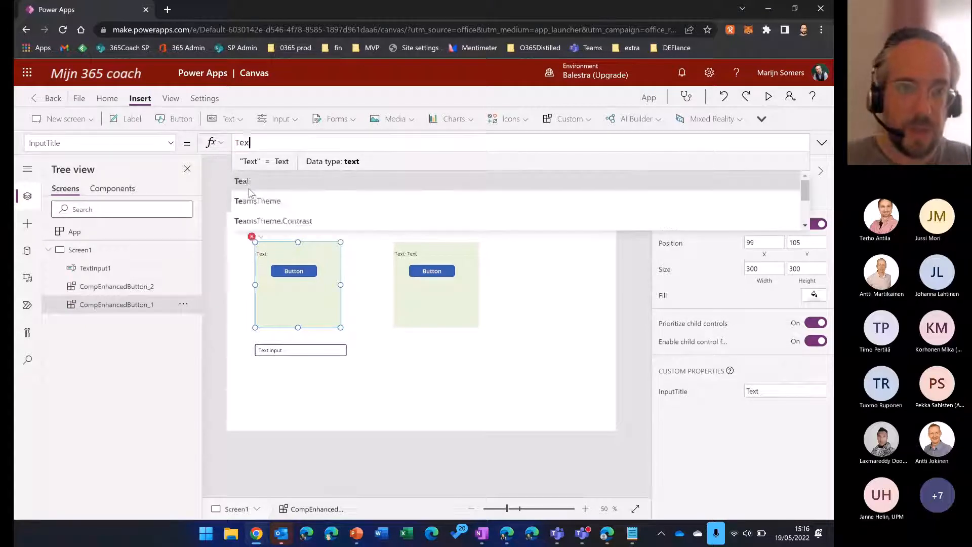
pyautogui.write('tinp')
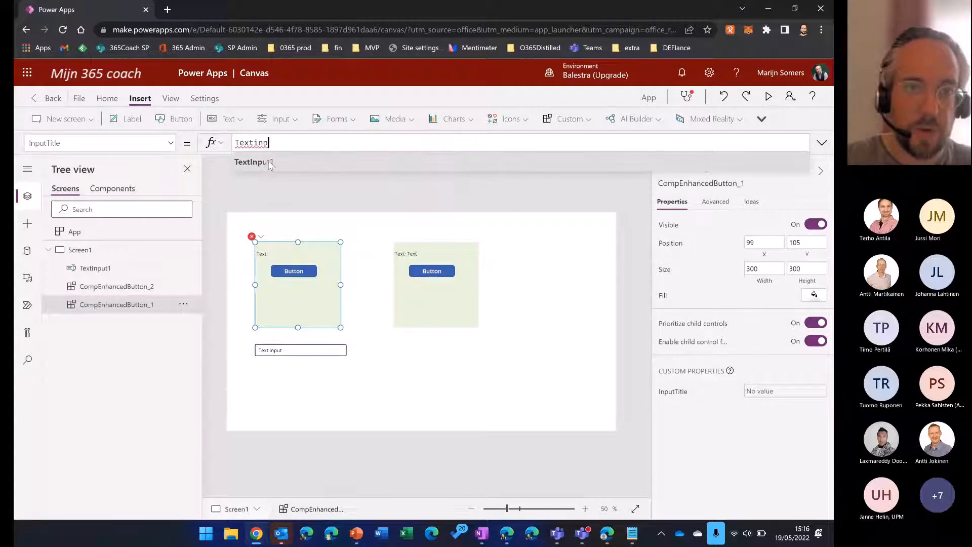
pyautogui.click(253, 162)
pyautogui.write('.')
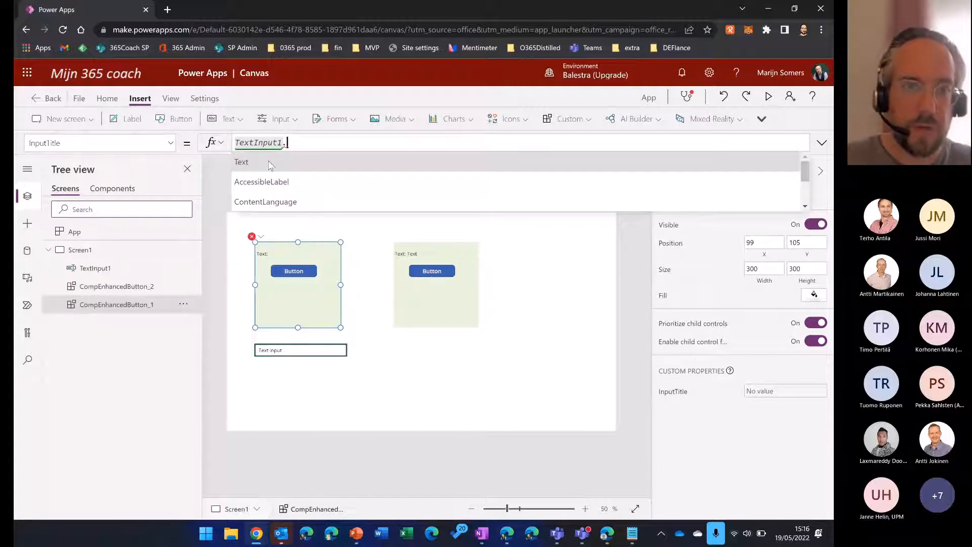
pyautogui.press('Escape')
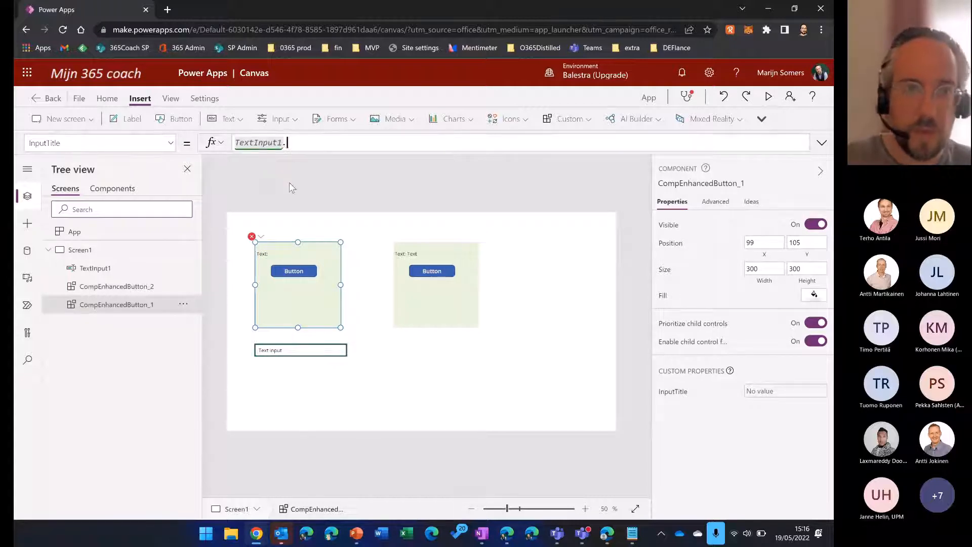
pyautogui.write('T')
pyautogui.click(268, 163)
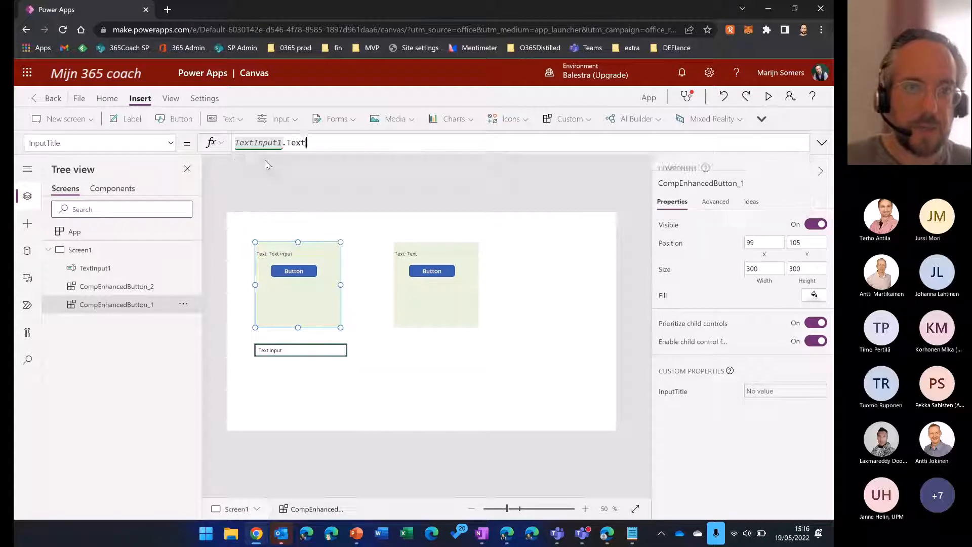
pyautogui.click(374, 178)
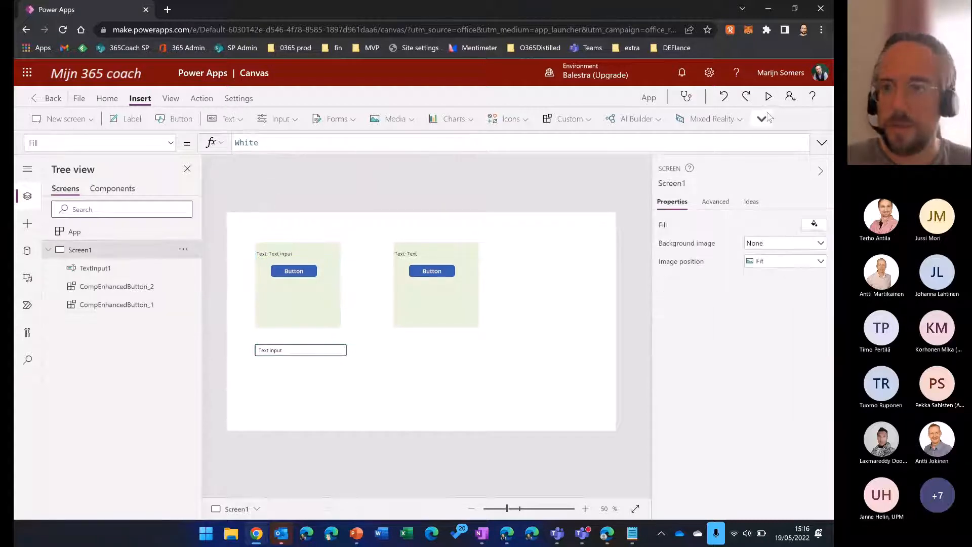
# - Preview the app and replace the text input's content with "this is some text" to test the first instance's label
pyautogui.click(768, 96)
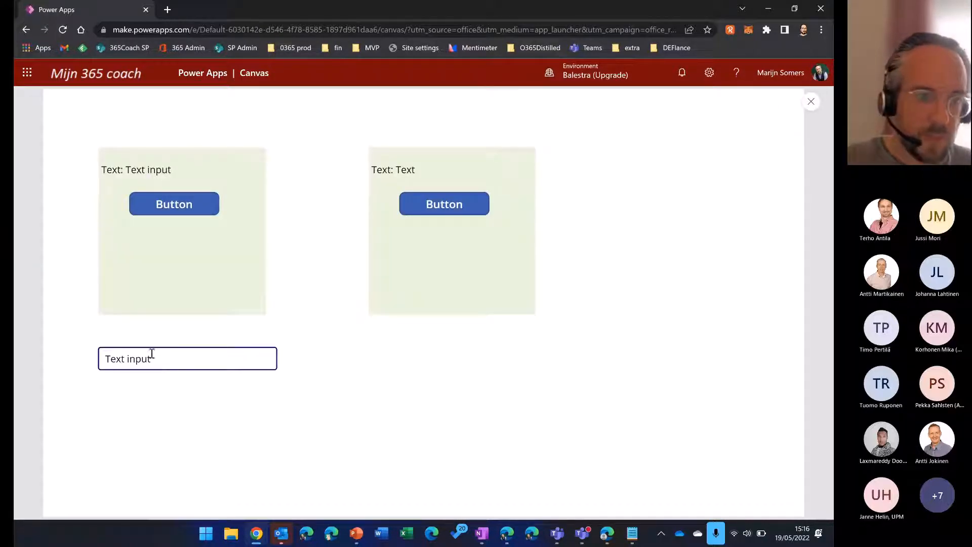
pyautogui.moveTo(158, 358); pyautogui.dragTo(76, 374)
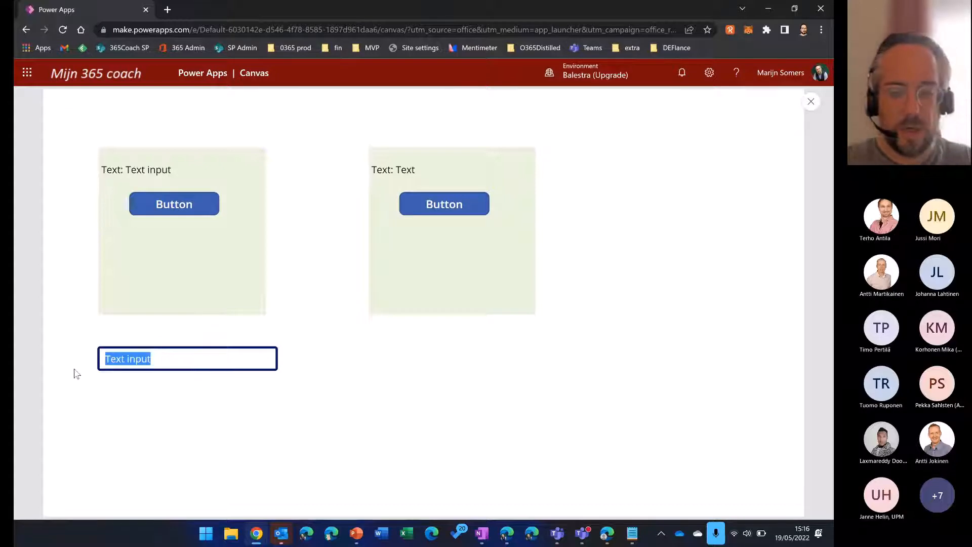
pyautogui.write('this is some te')
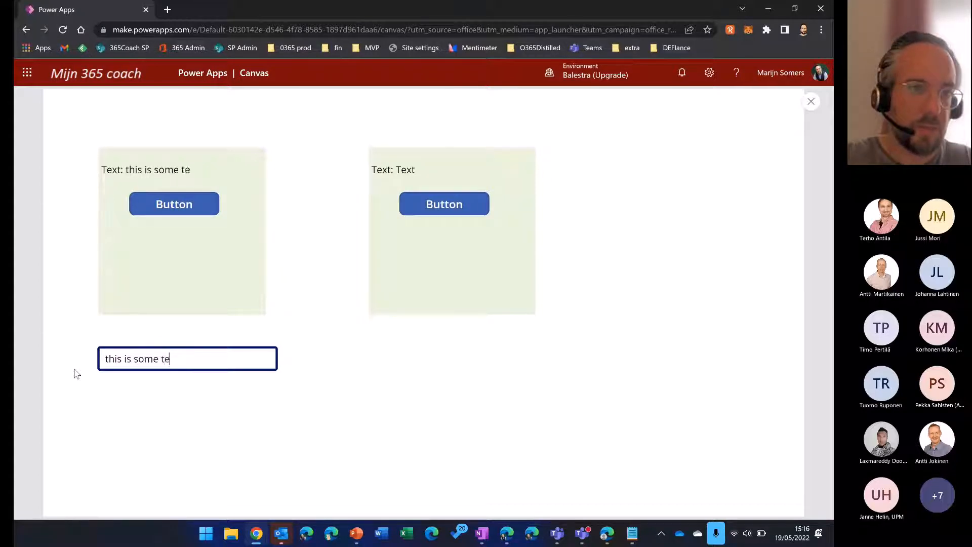
pyautogui.write('xt')
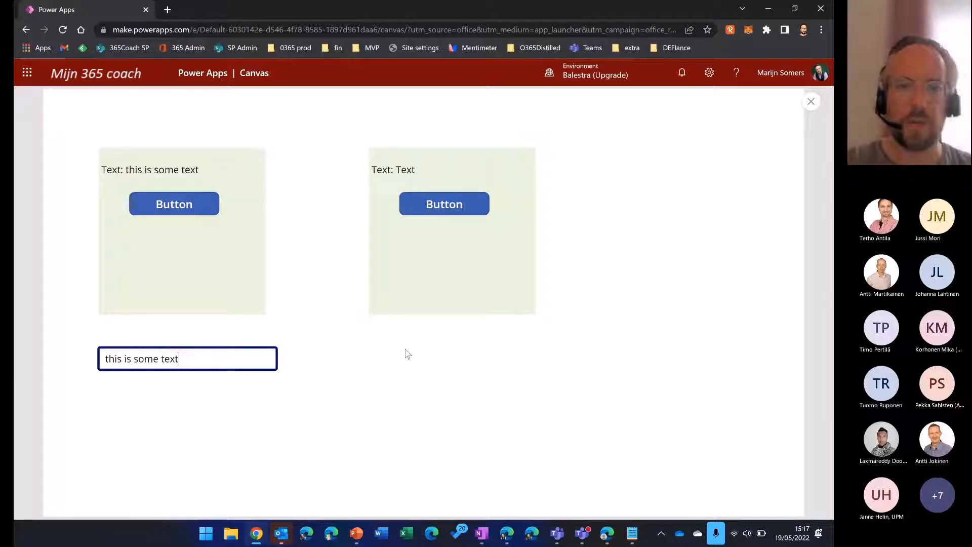
# - Close the preview and add a check box to the CompEnhancedButton component, placed below its button at about X 66, Y 147
pyautogui.click(812, 102)
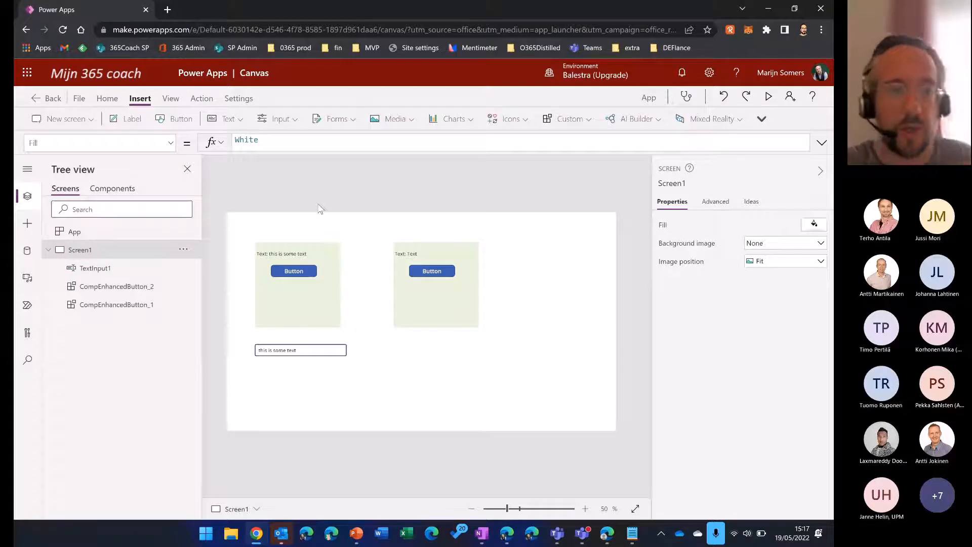
pyautogui.click(113, 189)
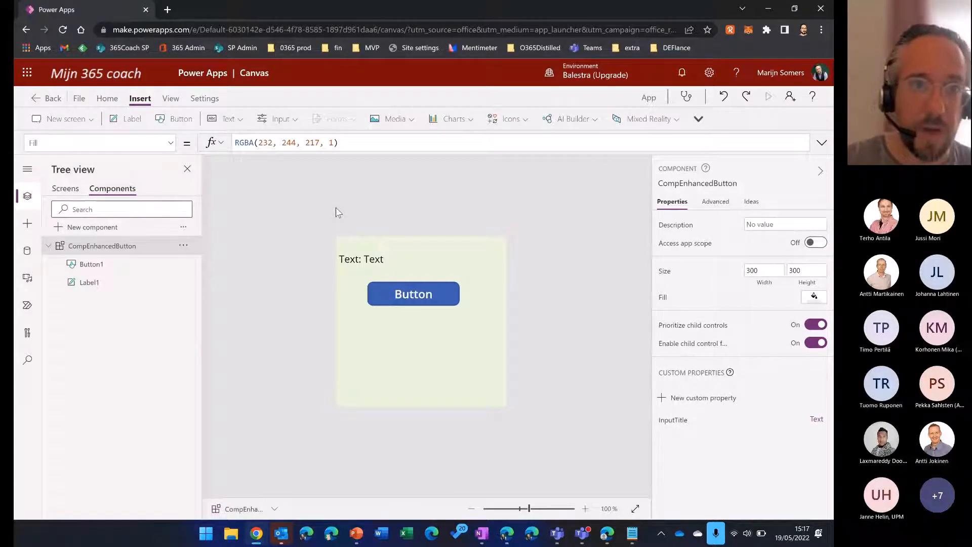
pyautogui.click(281, 119)
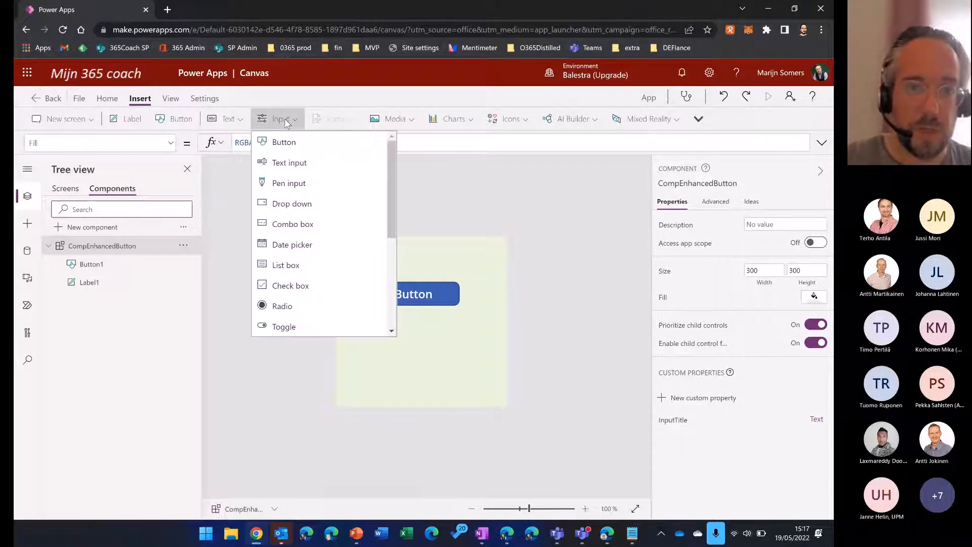
pyautogui.click(319, 290)
pyautogui.moveTo(395, 277); pyautogui.dragTo(401, 333)
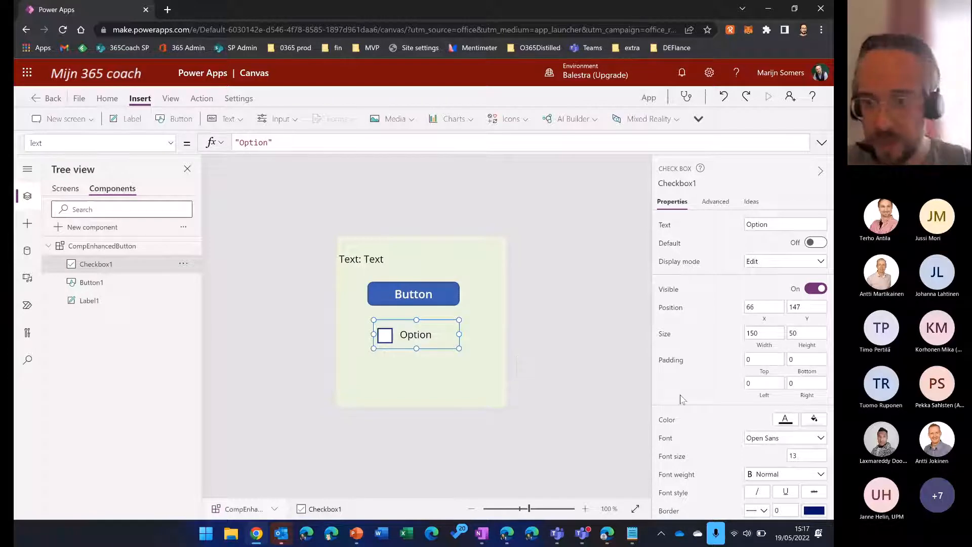
# - Create a custom property CheckboxValue on CompEnhancedButton with property type Output and data type Boolean
pyautogui.click(105, 248)
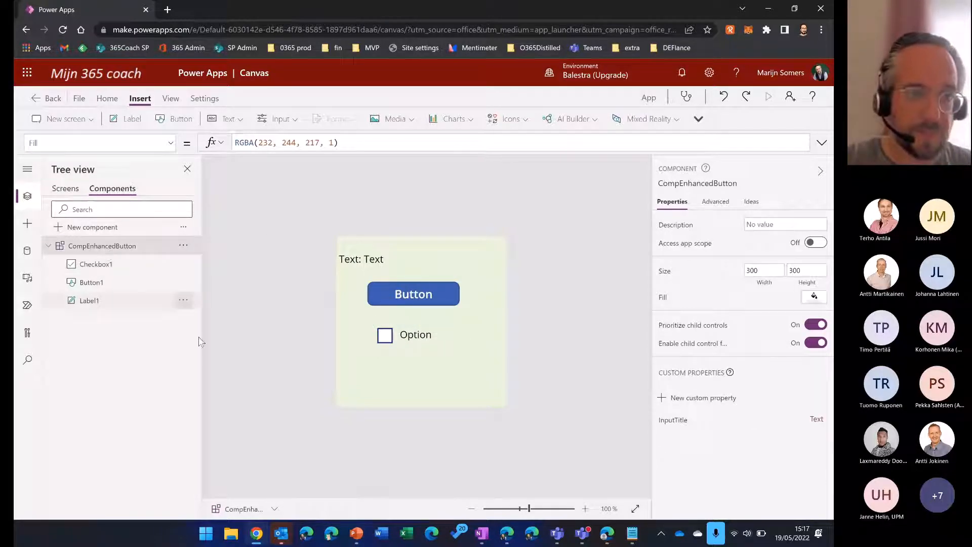
pyautogui.click(709, 399)
pyautogui.moveTo(572, 219); pyautogui.dragTo(455, 214)
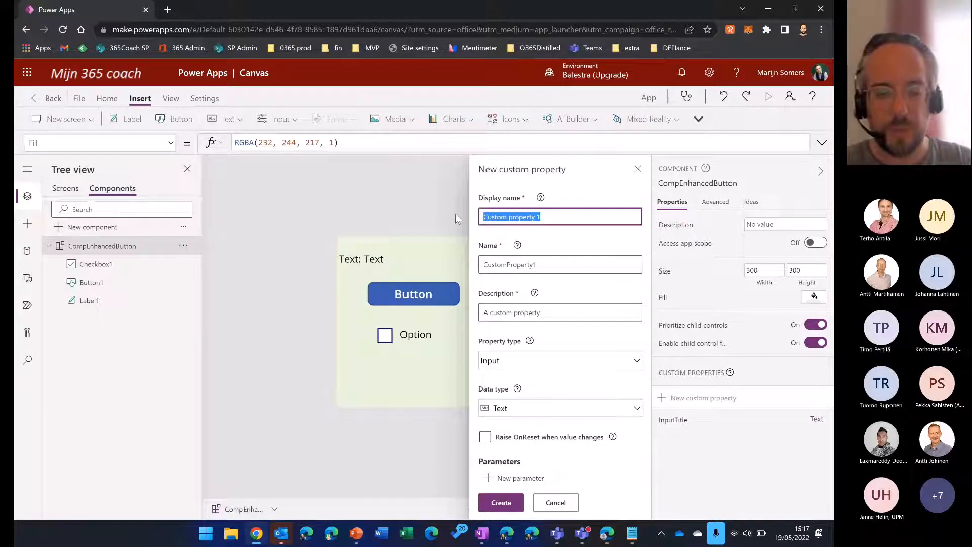
pyautogui.write('Checkbox')
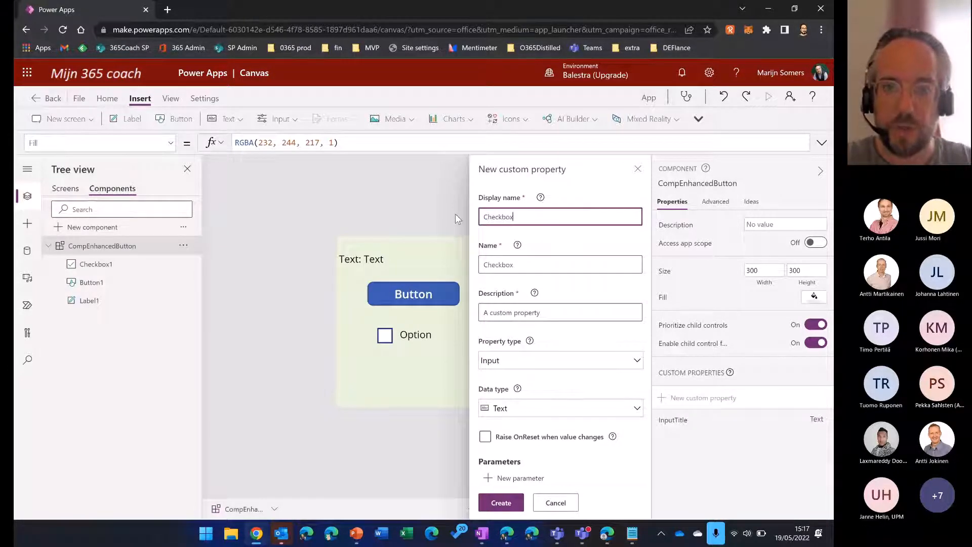
pyautogui.write('Value')
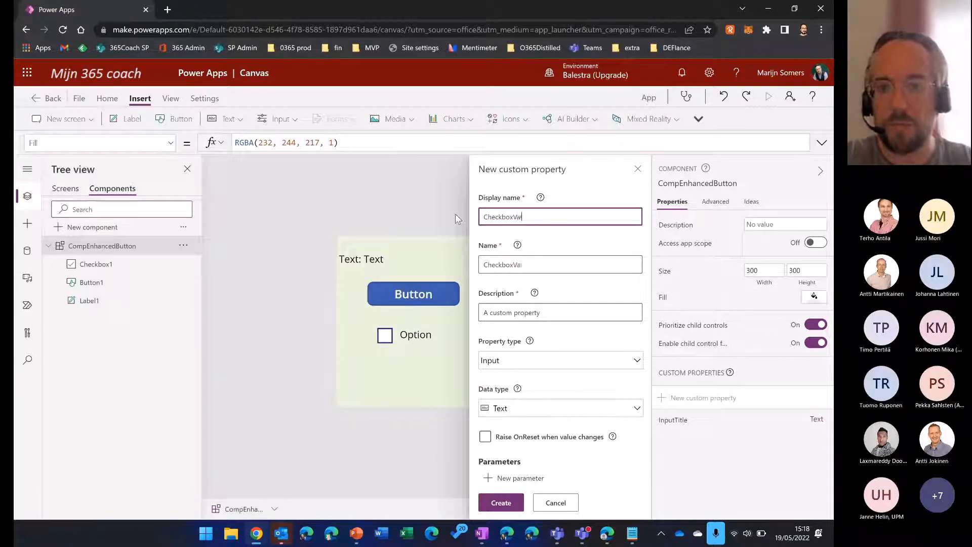
pyautogui.click(527, 363)
pyautogui.click(525, 434)
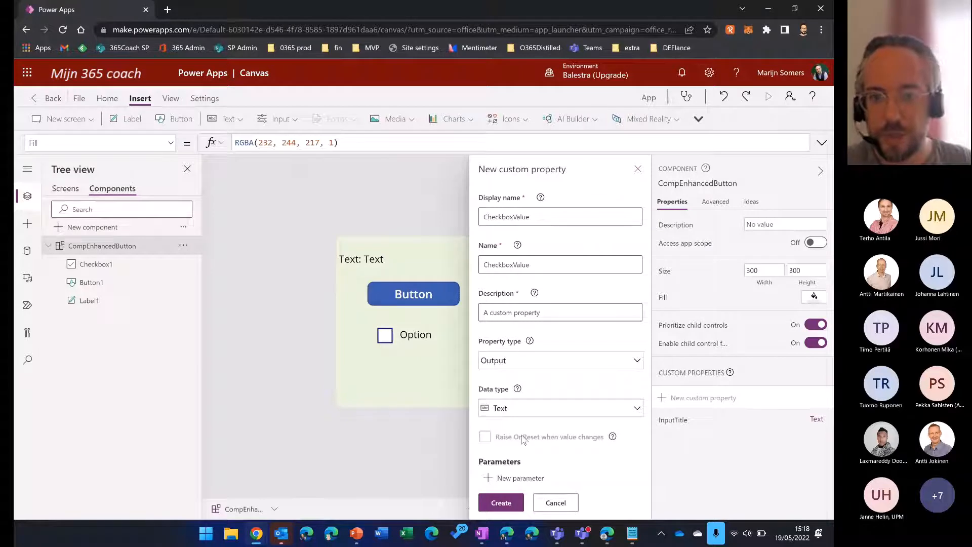
pyautogui.click(536, 412)
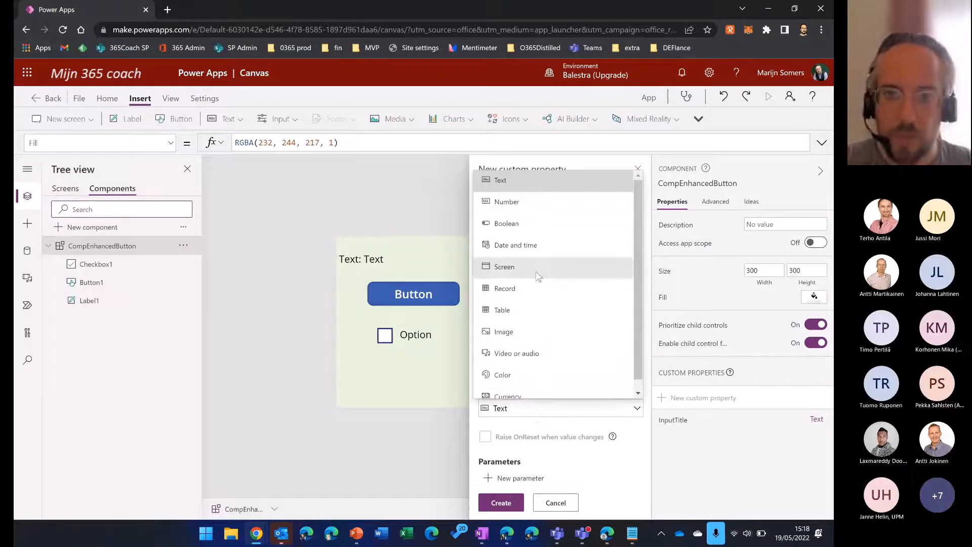
pyautogui.click(531, 224)
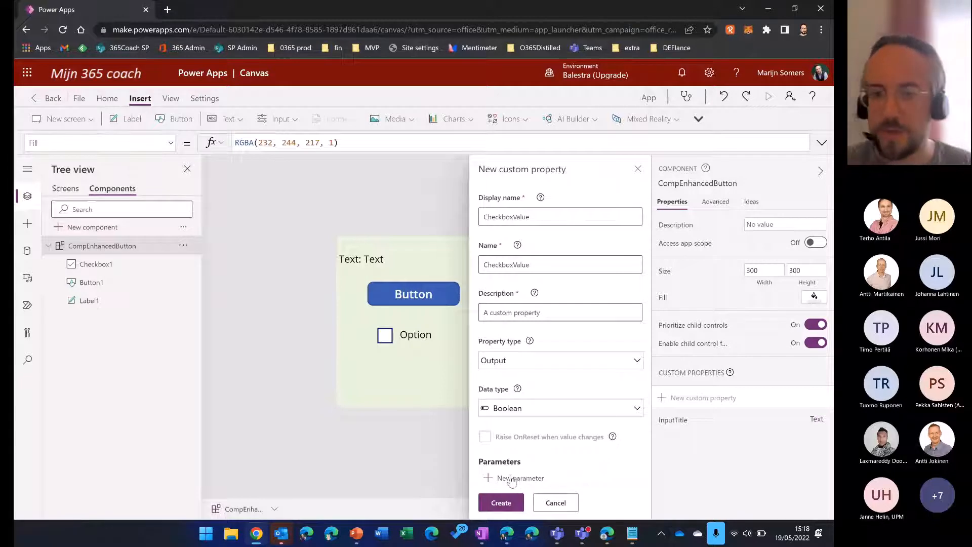
pyautogui.click(497, 504)
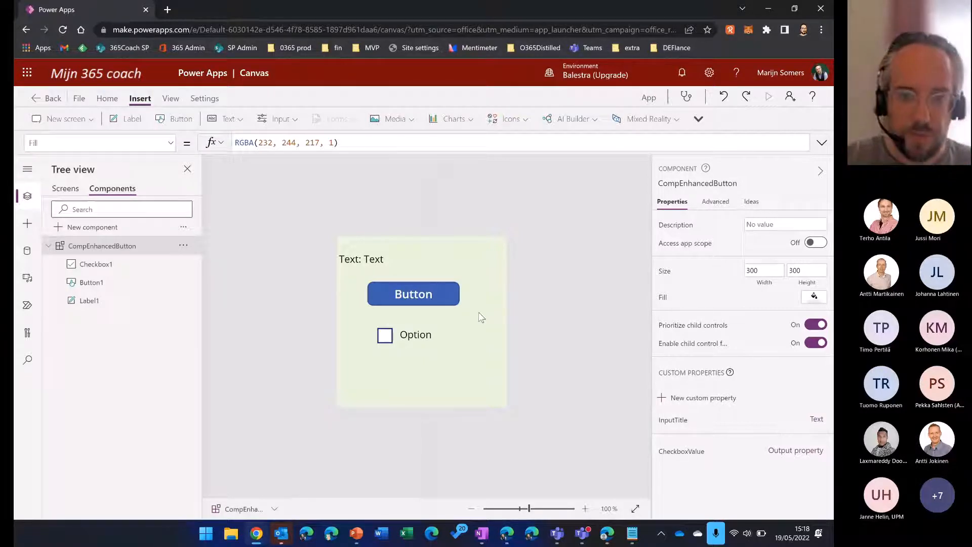
# - Set the OnSelect formula of the component's check box to Set(varChecked,Checkbox1.Value)
pyautogui.click(409, 335)
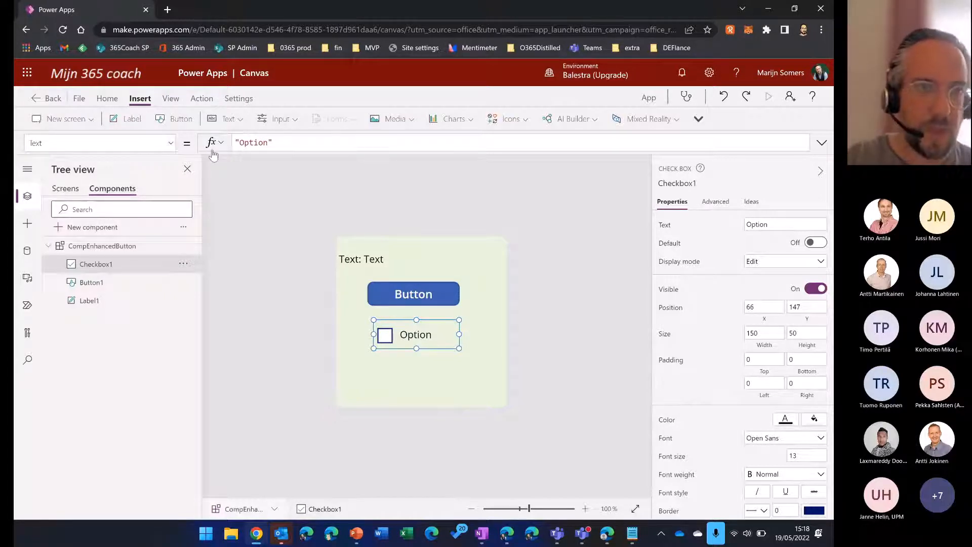
pyautogui.click(170, 144)
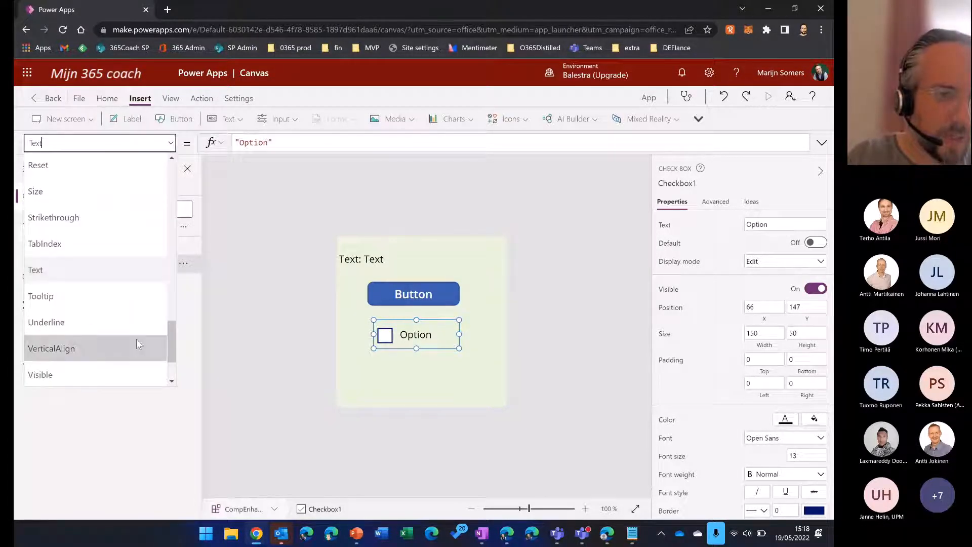
pyautogui.moveTo(174, 346); pyautogui.dragTo(121, 288)
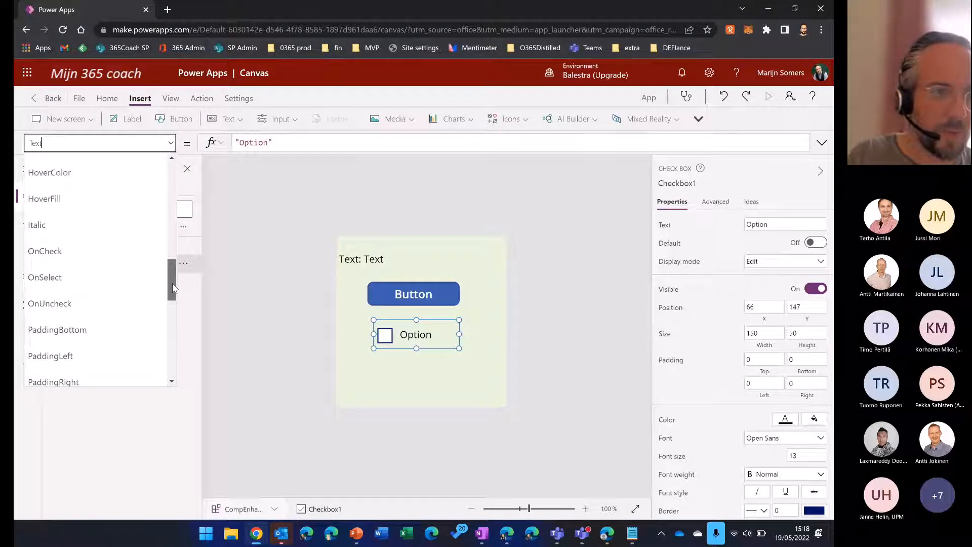
pyautogui.click(120, 288)
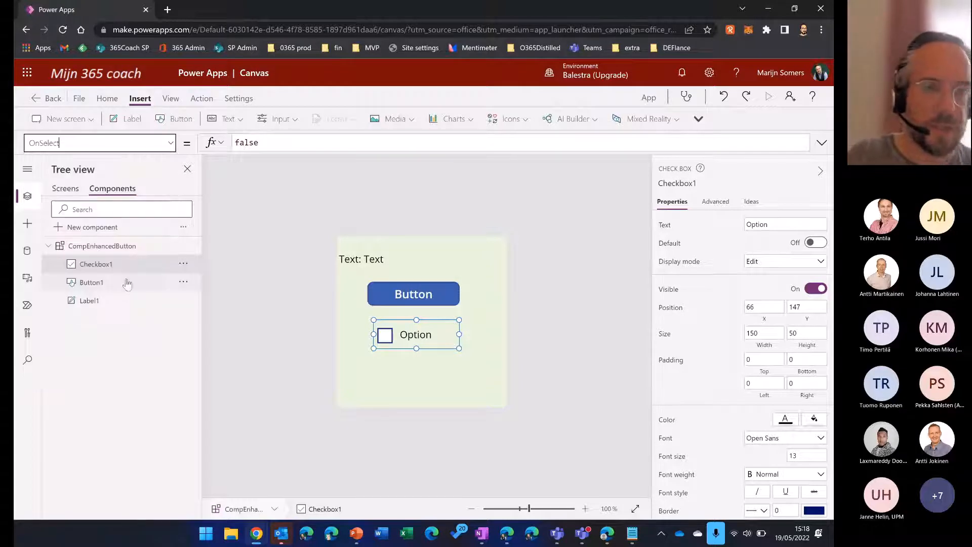
pyautogui.doubleClick(277, 147)
pyautogui.write('S')
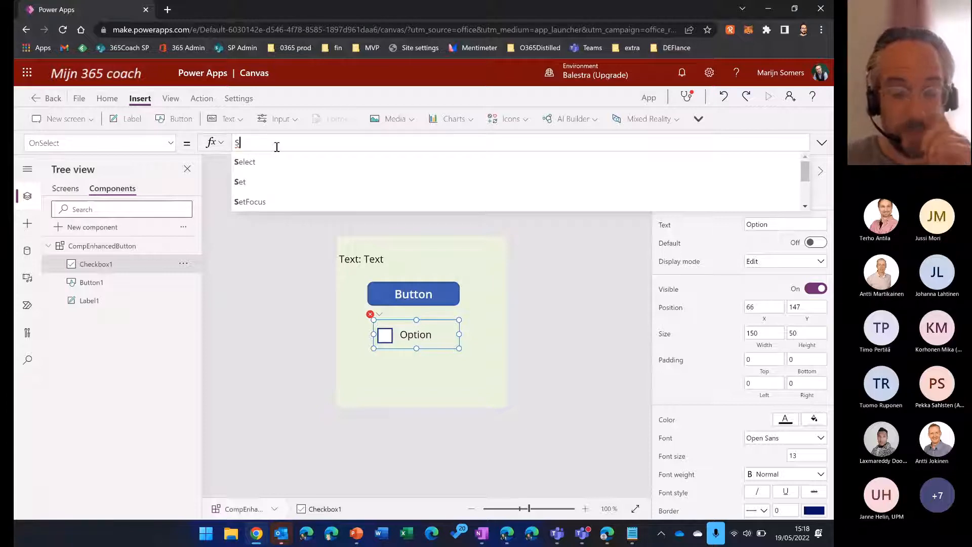
pyautogui.write('et(')
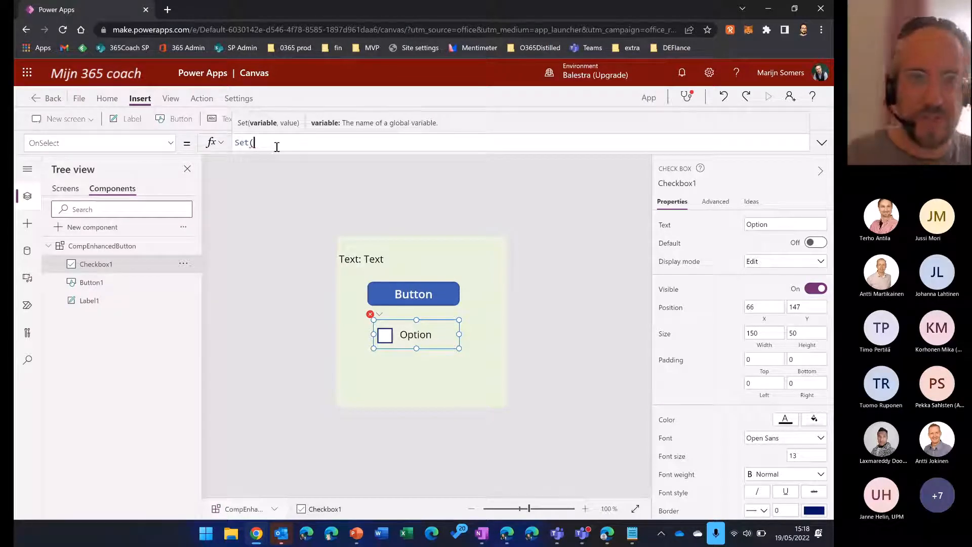
pyautogui.write('va')
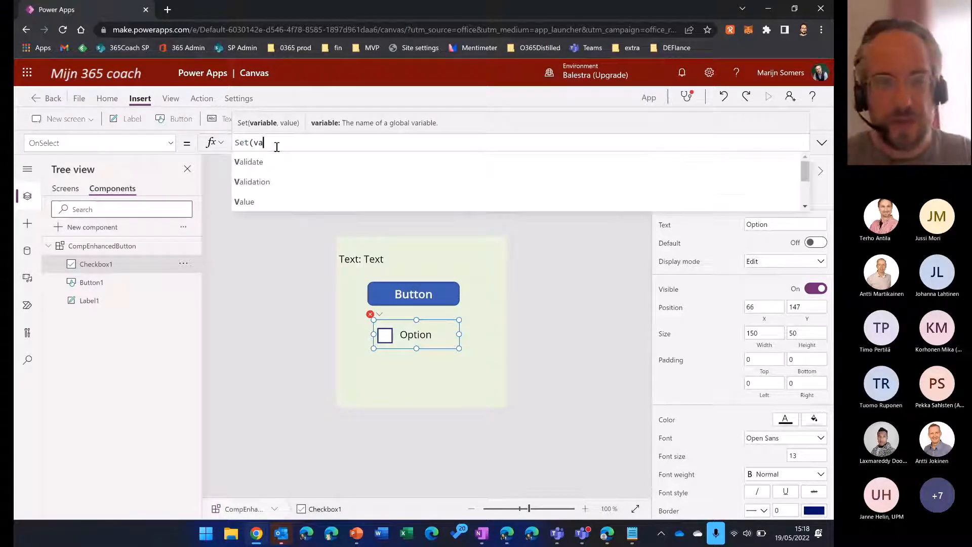
pyautogui.write('rChecked')
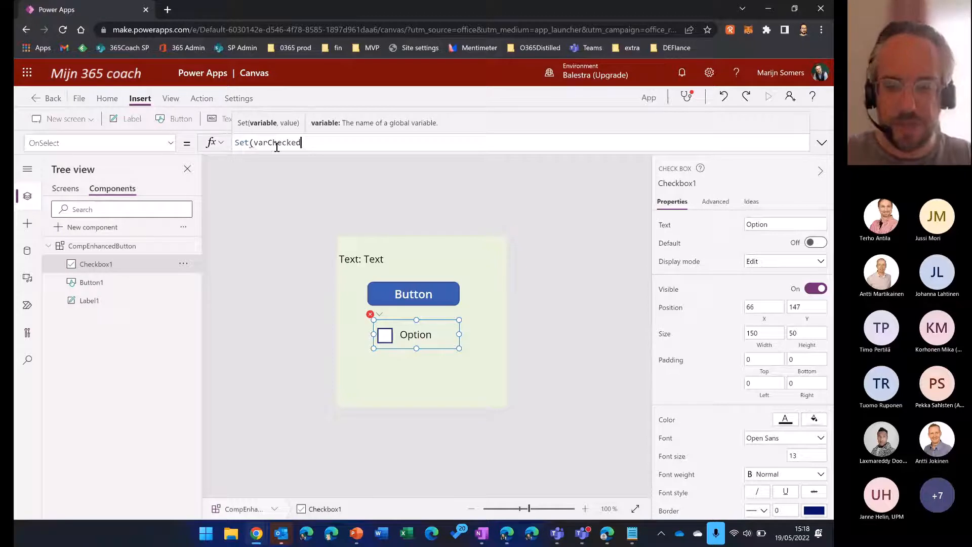
pyautogui.write(',')
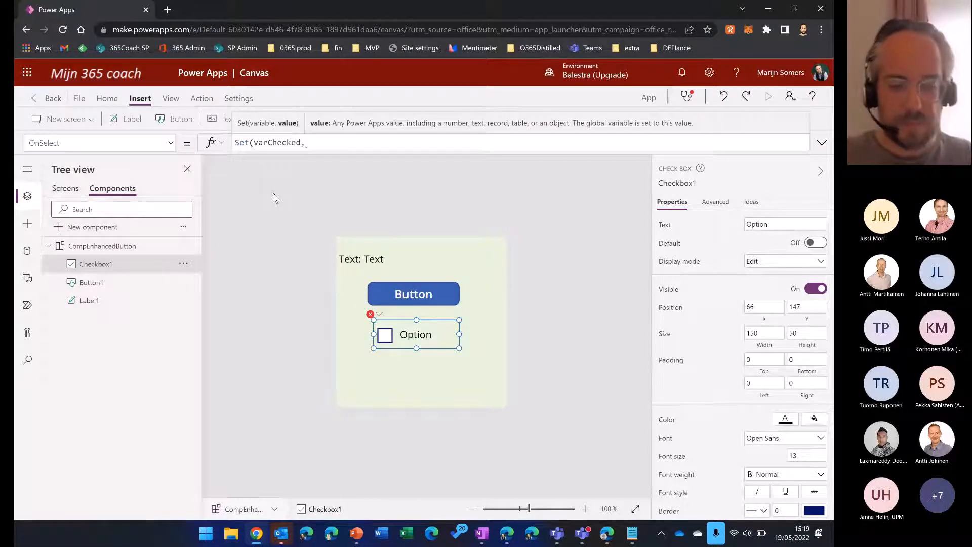
pyautogui.write('check')
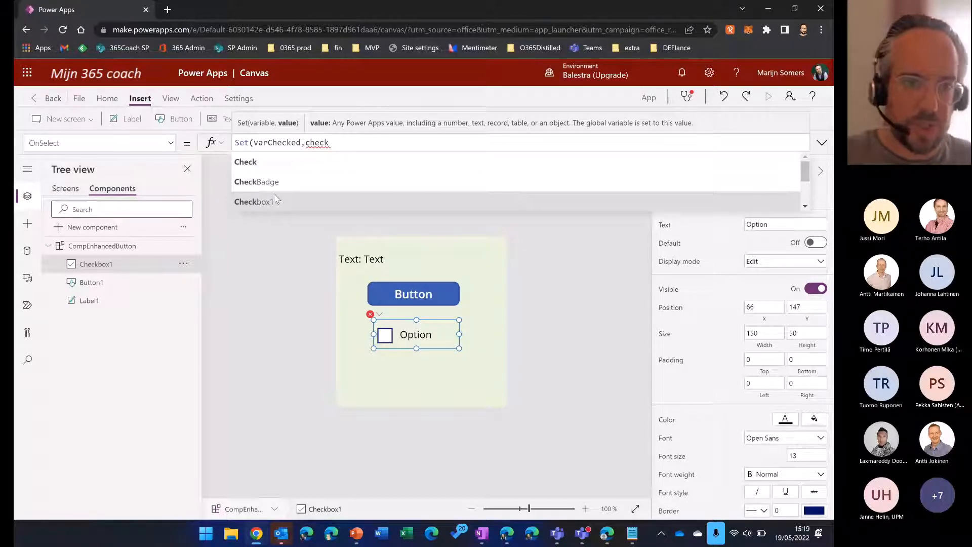
pyautogui.click(280, 202)
pyautogui.write('.')
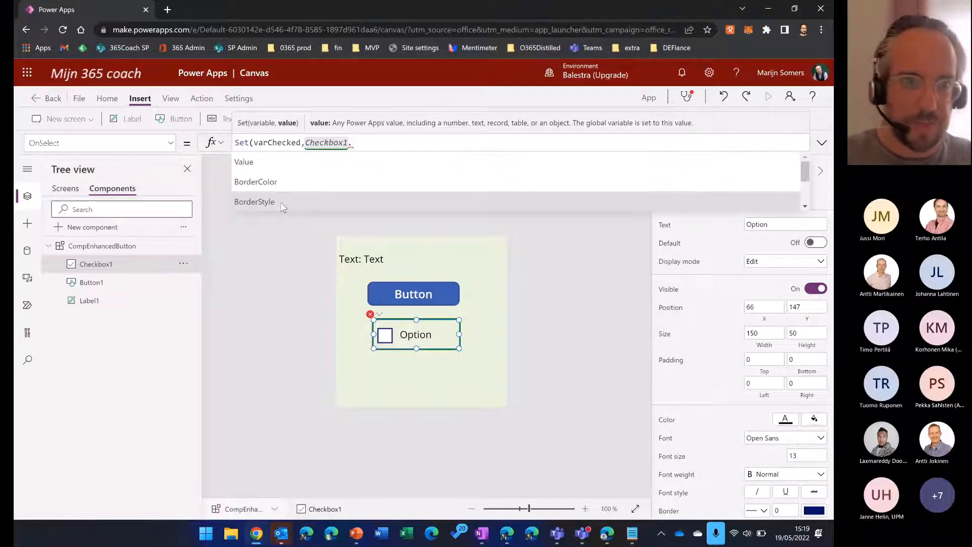
pyautogui.click(267, 164)
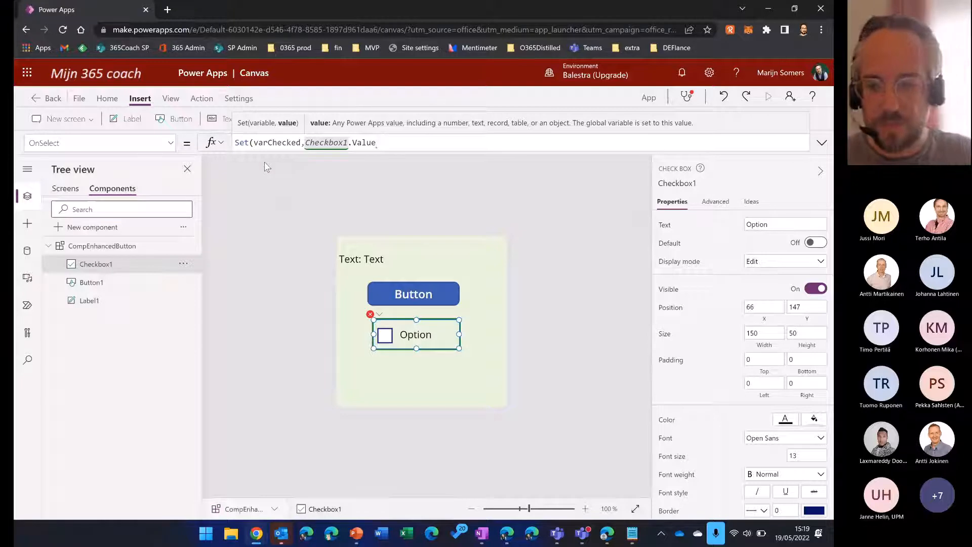
pyautogui.write(')')
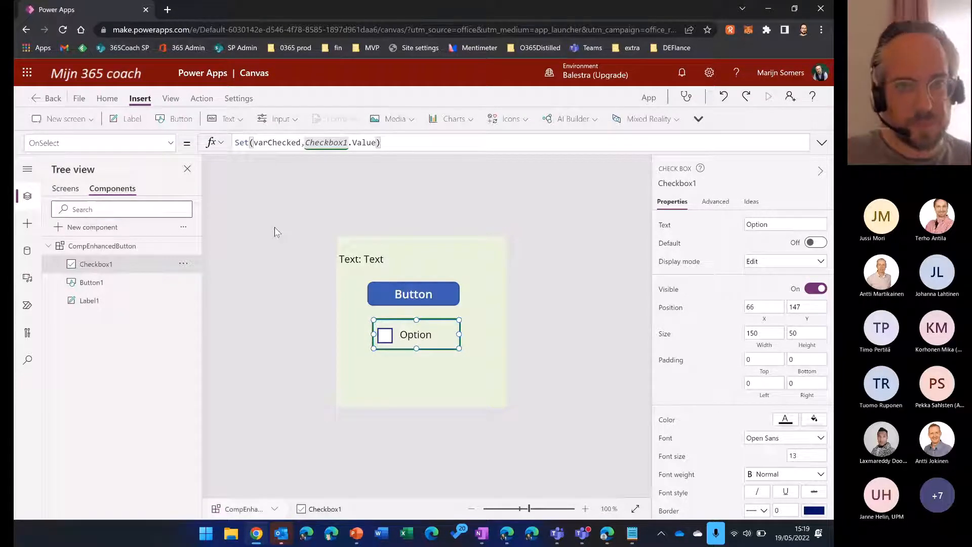
# - Set the CheckboxValue output property of the CompEnhancedButton component to varChecked
pyautogui.click(275, 227)
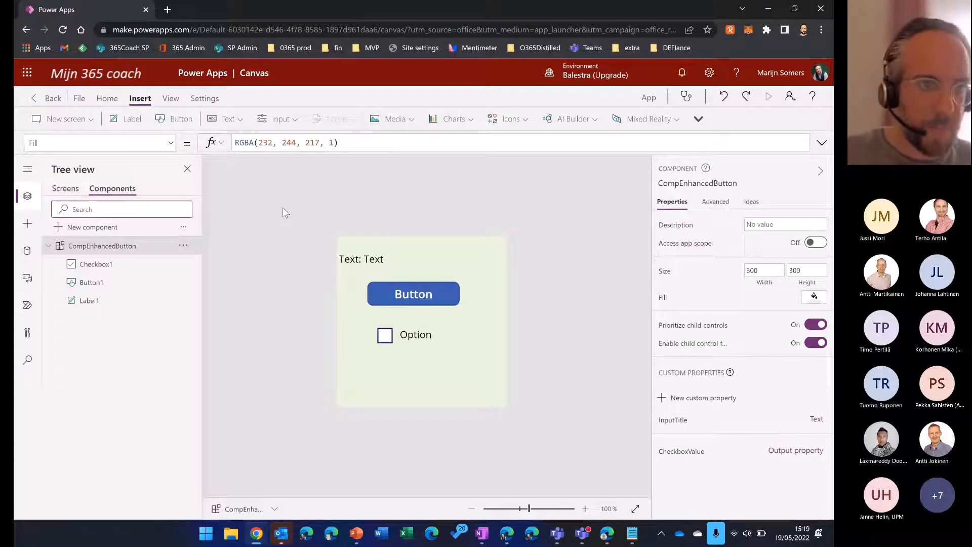
pyautogui.click(171, 144)
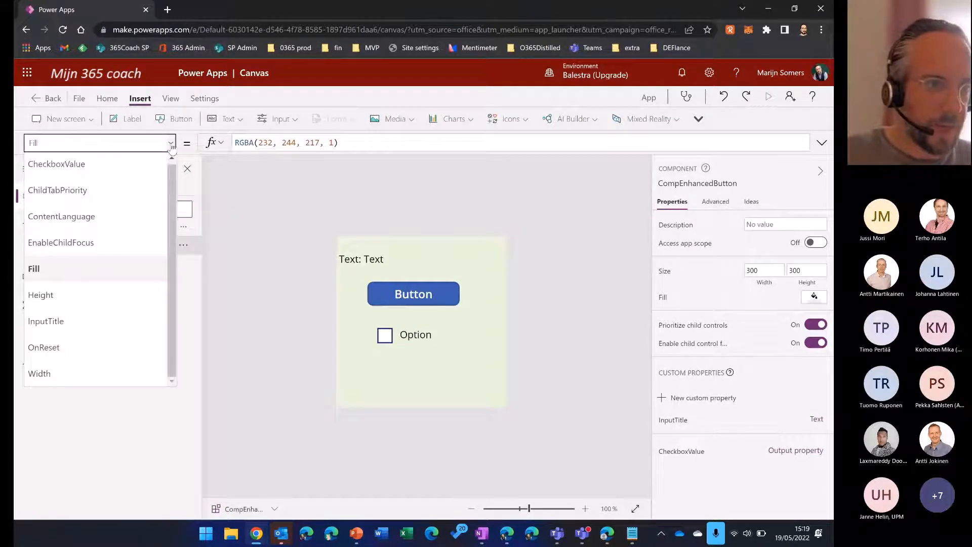
pyautogui.press('Escape')
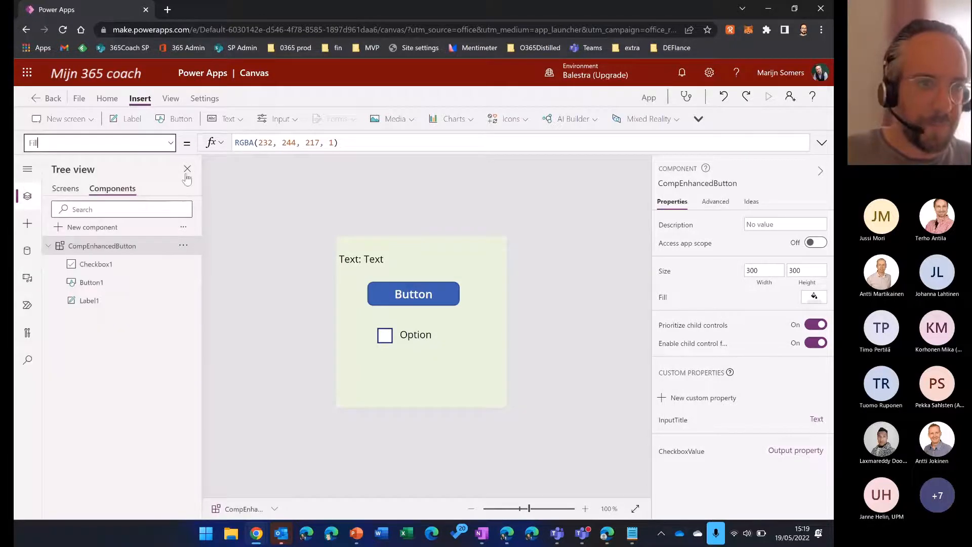
pyautogui.click(171, 143)
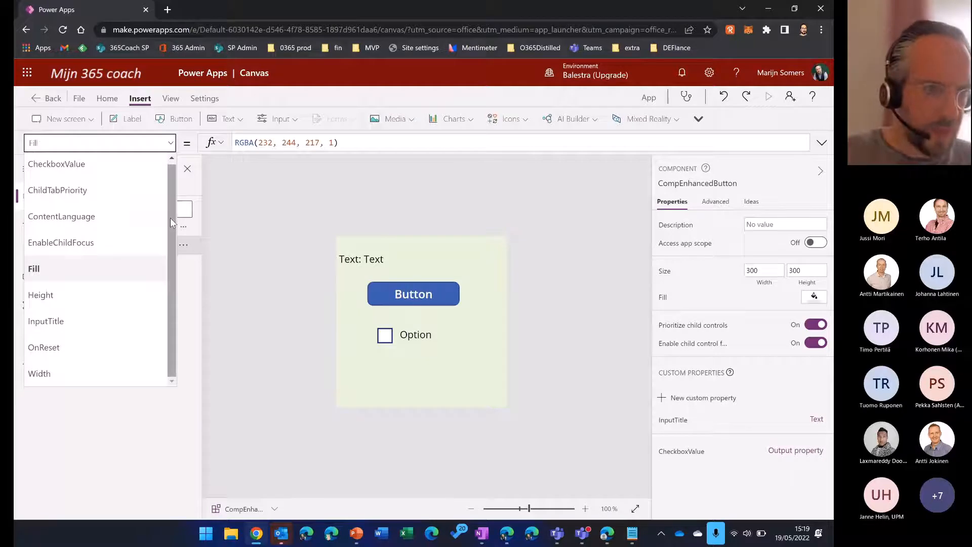
pyautogui.click(120, 179)
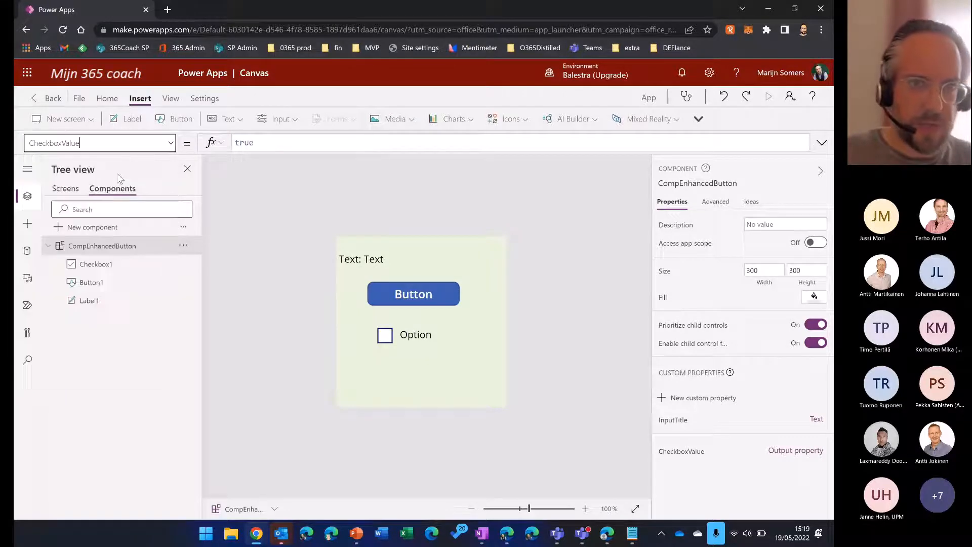
pyautogui.doubleClick(260, 146)
pyautogui.write('var')
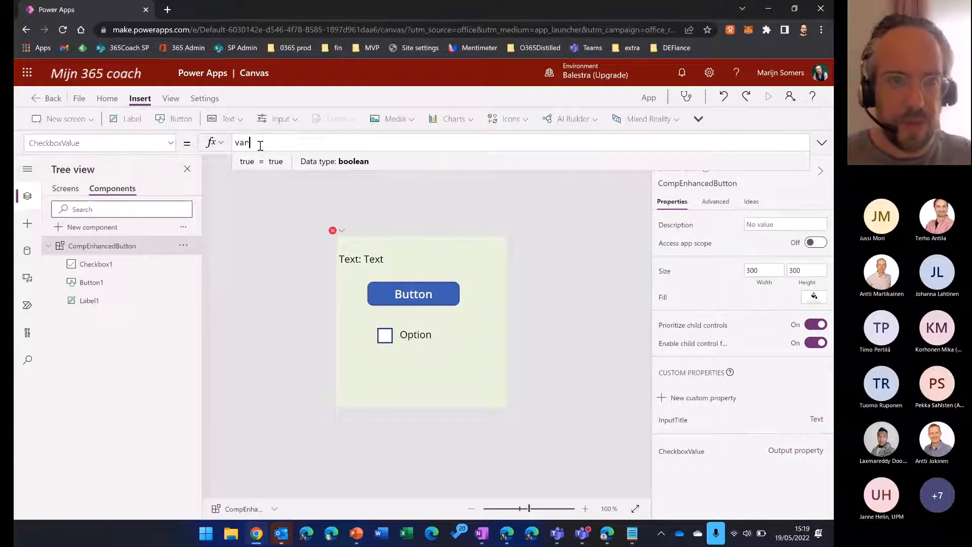
pyautogui.click(258, 162)
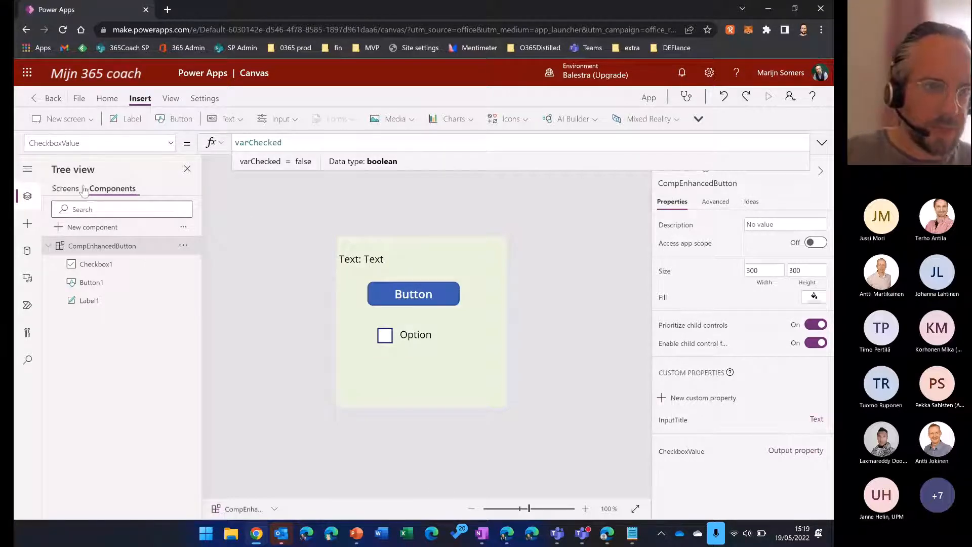
# - Insert a label on Screen1 and place it below the text input at about X 159, Y 567
pyautogui.click(68, 189)
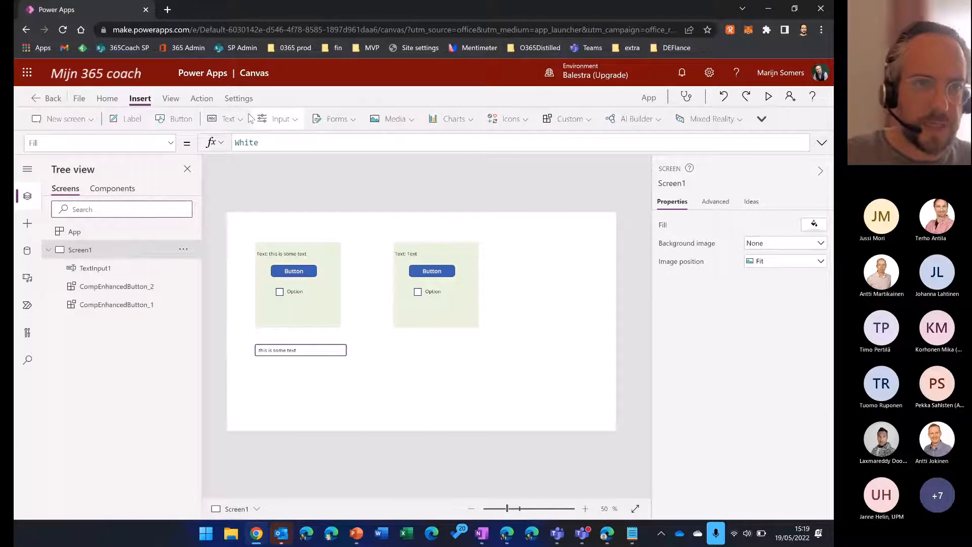
pyautogui.click(129, 118)
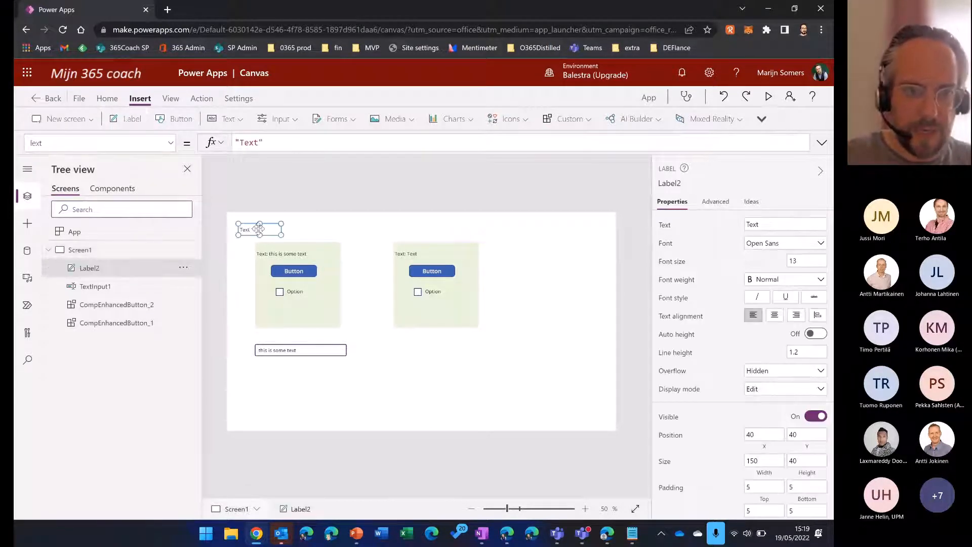
pyautogui.moveTo(259, 228); pyautogui.dragTo(293, 379)
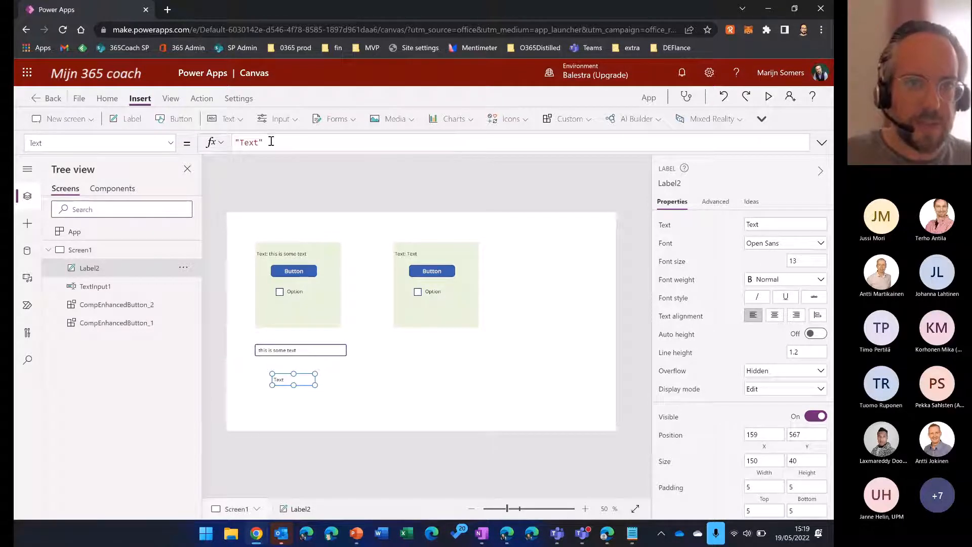
# - Set the Text formula of the label below the text input on Screen1 to CompEnhancedButton_1.CheckboxValue
pyautogui.moveTo(269, 139); pyautogui.dragTo(225, 148)
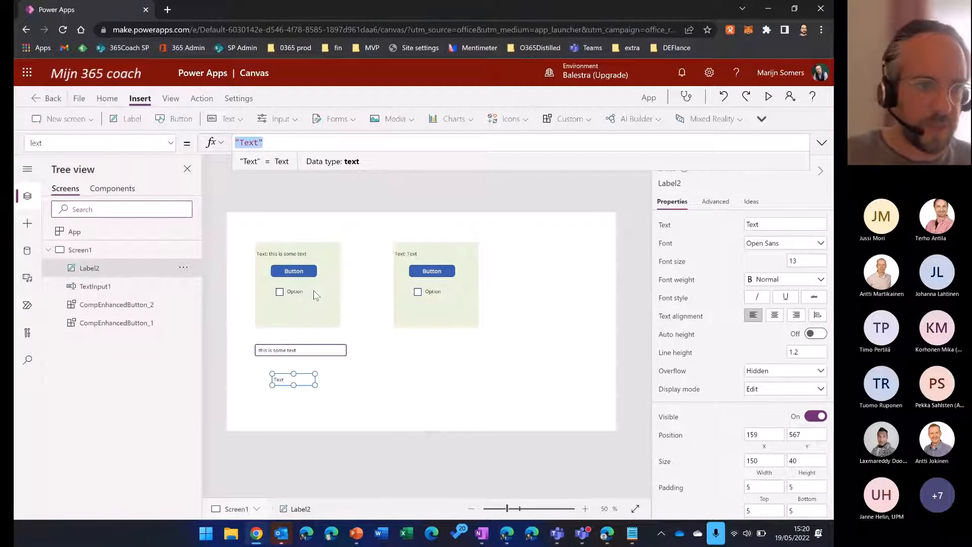
pyautogui.write('Comp')
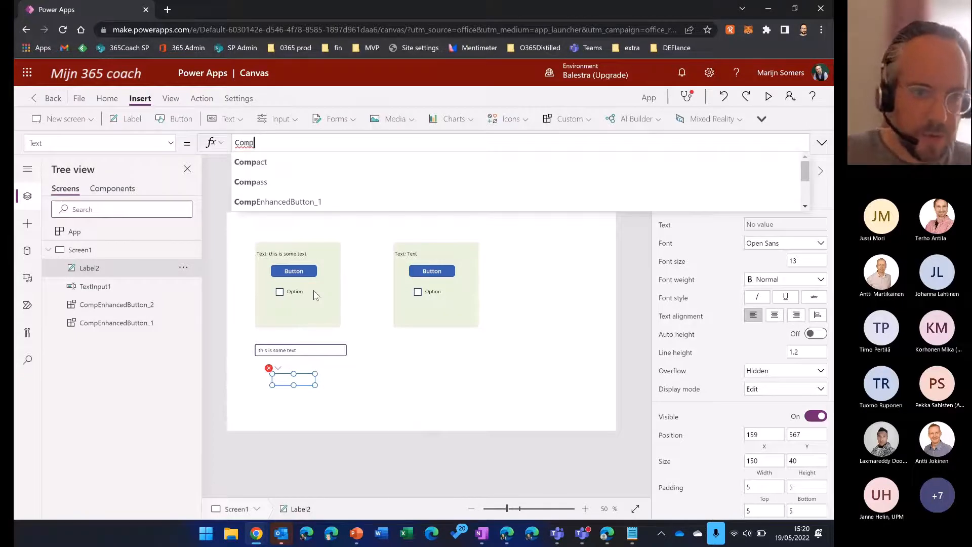
pyautogui.click(308, 202)
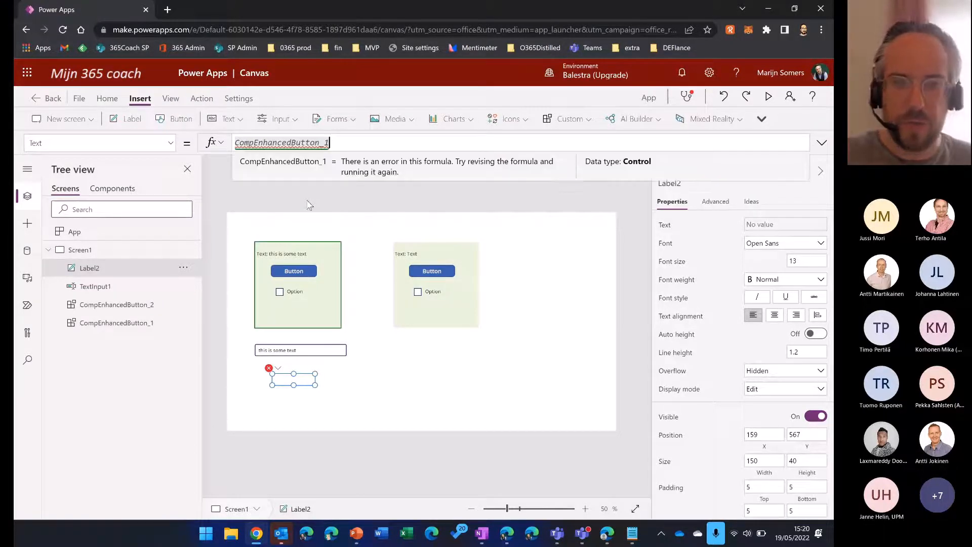
pyautogui.write('.')
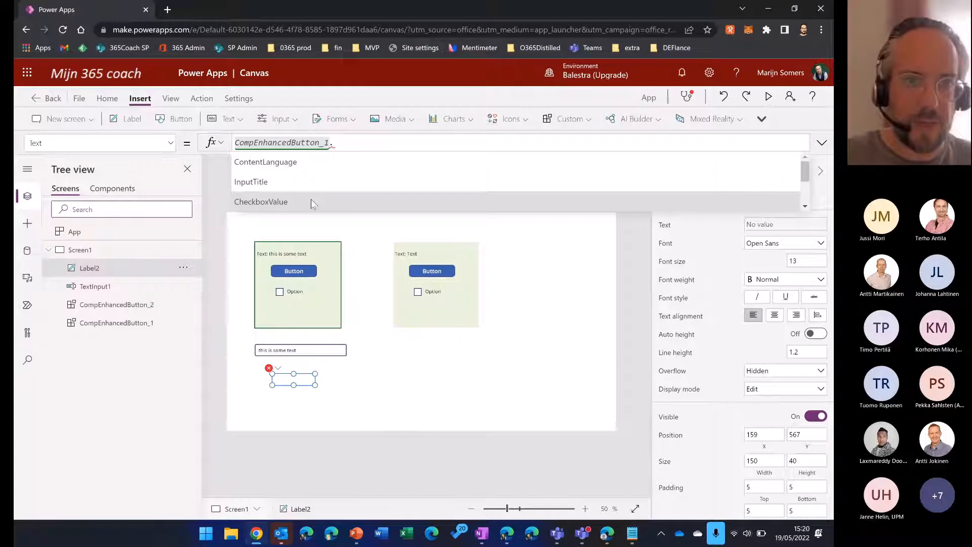
pyautogui.click(309, 200)
pyautogui.click(354, 199)
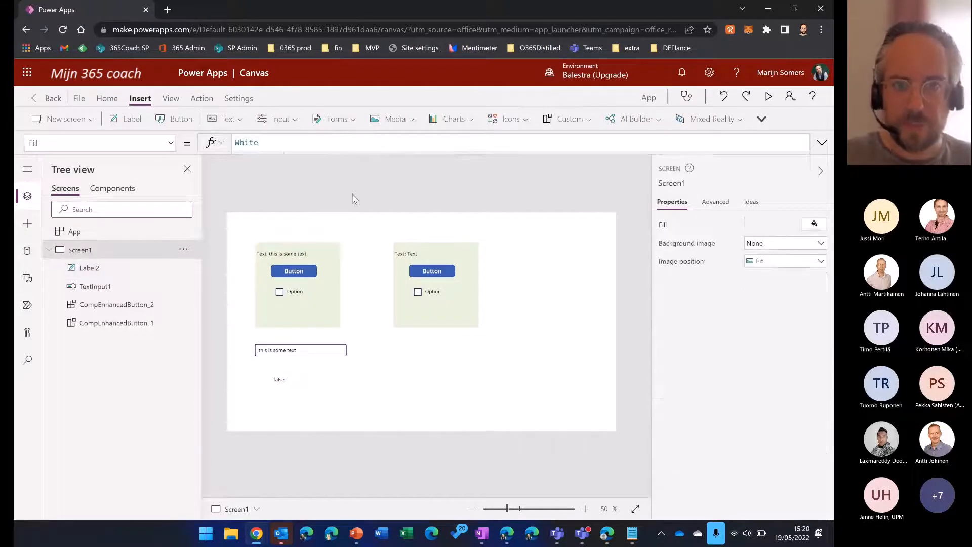
# - Preview the app and toggle the Option check box of the first component to test the label's output
pyautogui.click(768, 97)
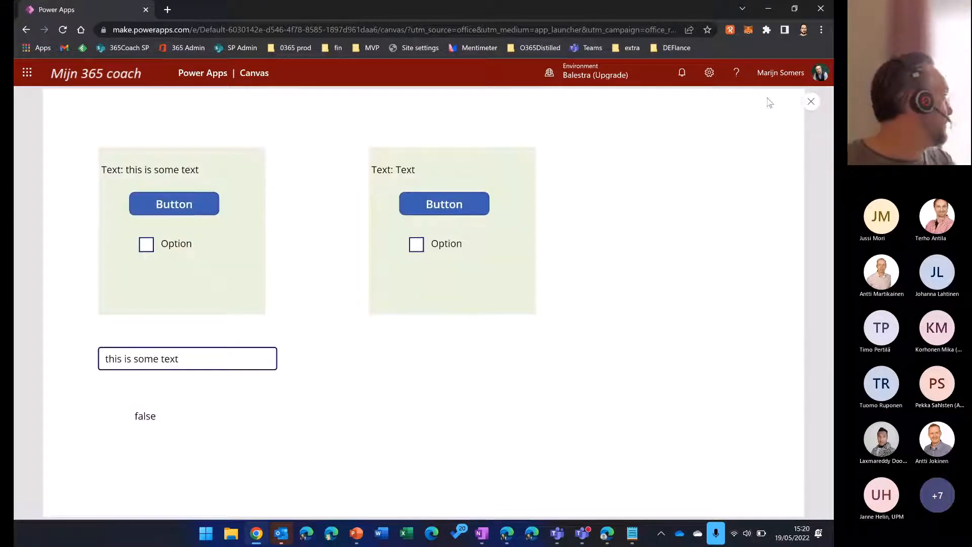
pyautogui.click(147, 246)
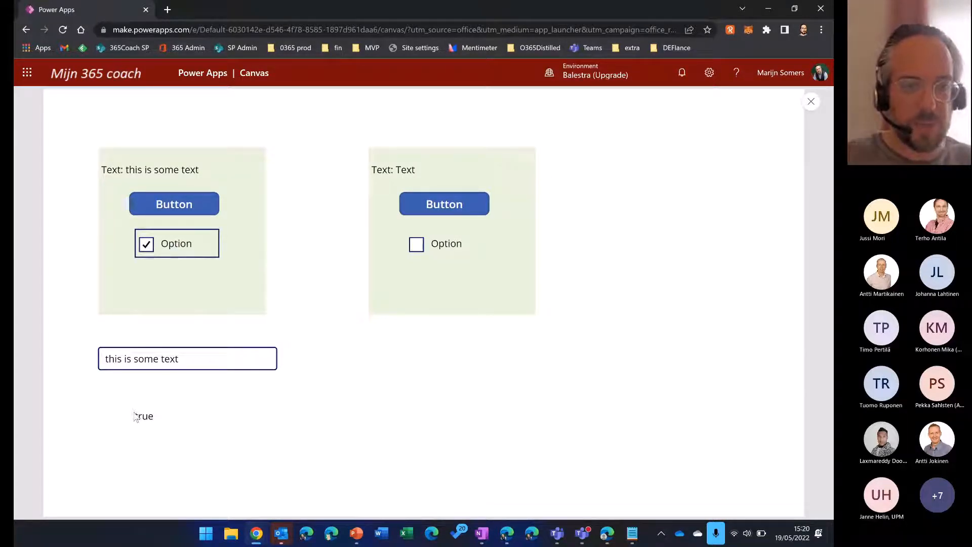
pyautogui.click(151, 249)
pyautogui.click(151, 251)
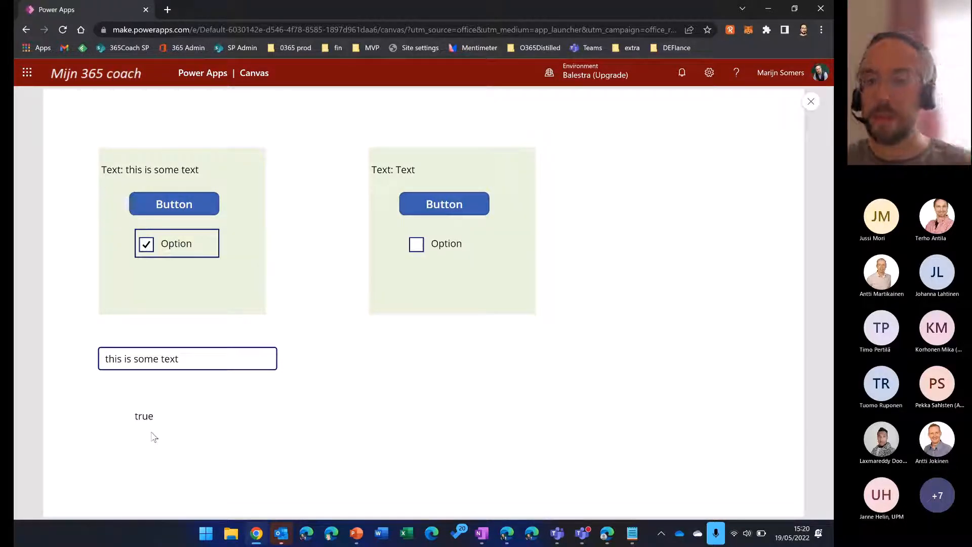
# - Replace the preview's text input content with dslksdlsd, clear the first component's Option check box and exit the preview
pyautogui.click(177, 358)
pyautogui.moveTo(177, 359); pyautogui.dragTo(102, 359)
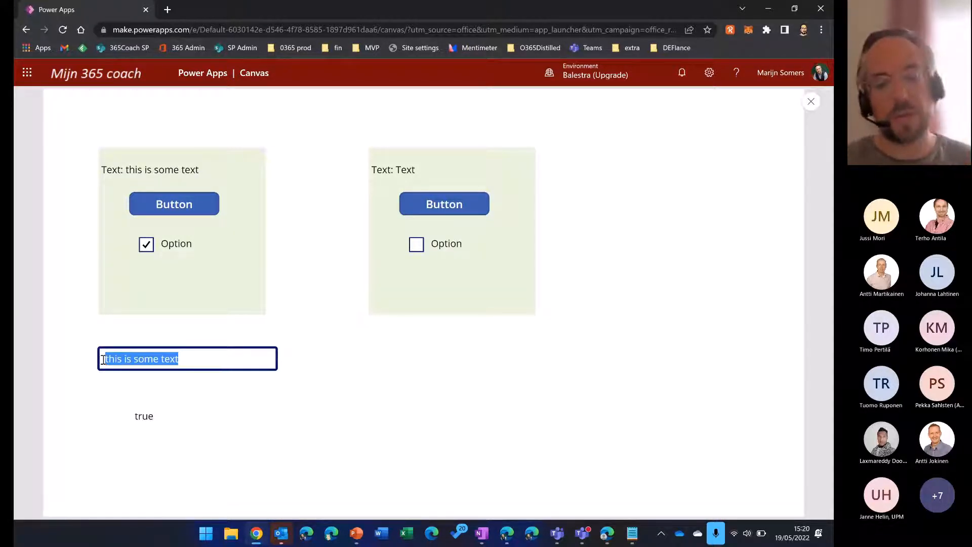
pyautogui.write('dslksdlsd')
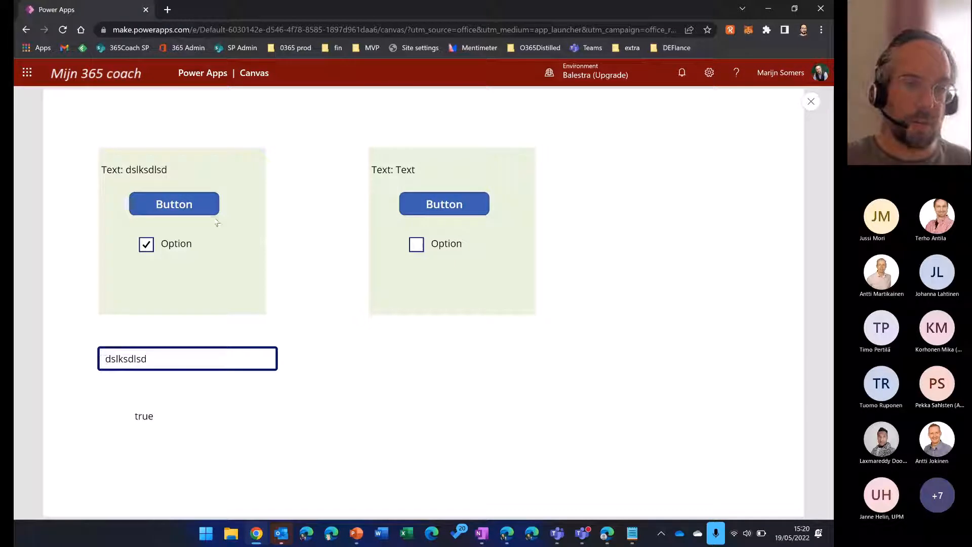
pyautogui.click(147, 248)
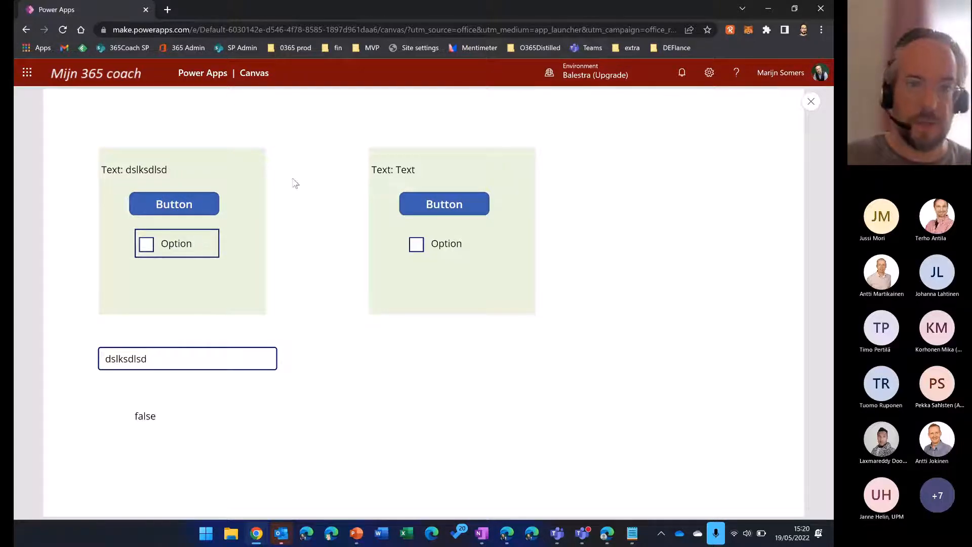
pyautogui.click(811, 101)
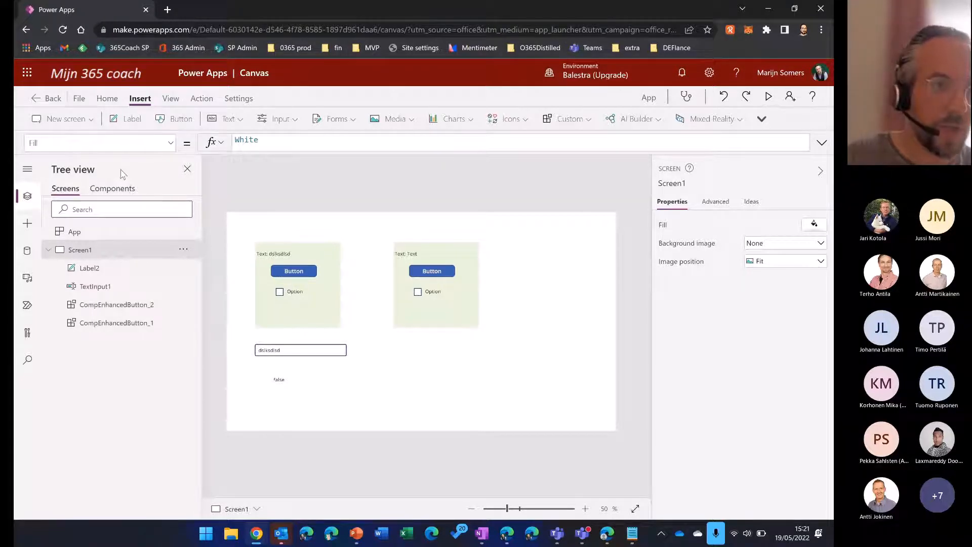
# - Add a blank screen and place a CompEnhancedButton component on it at about X 93, Y 201
pyautogui.click(76, 121)
pyautogui.click(82, 173)
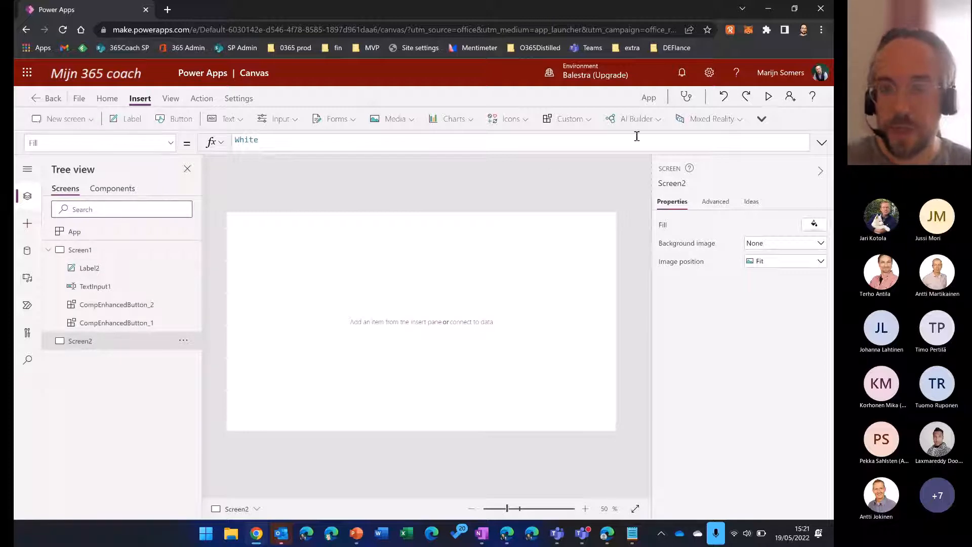
pyautogui.click(577, 122)
pyautogui.click(572, 142)
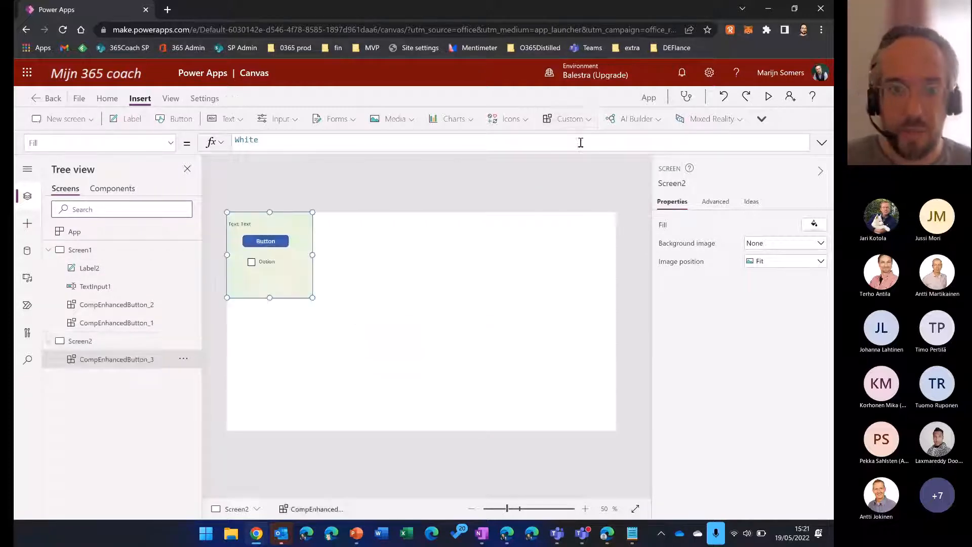
pyautogui.moveTo(286, 268); pyautogui.dragTo(314, 325)
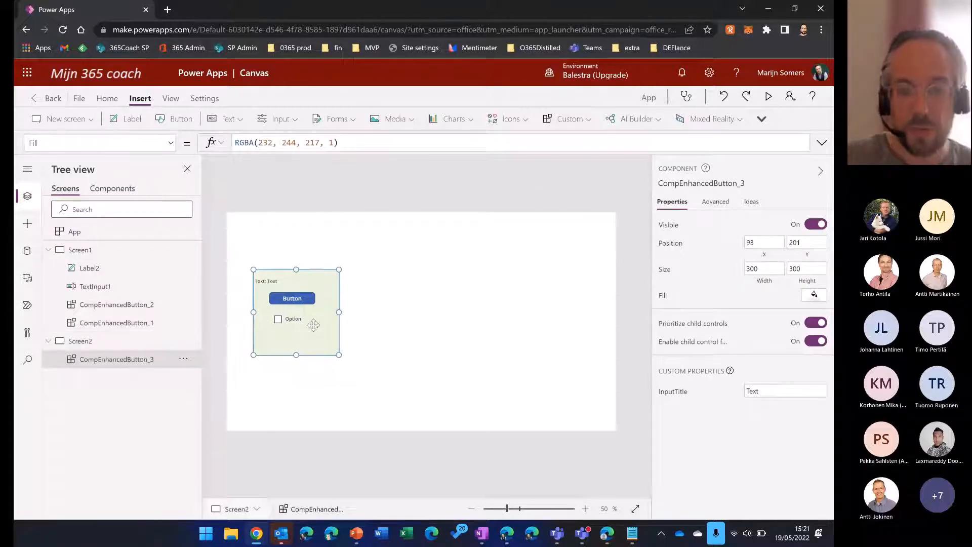
pyautogui.click(423, 204)
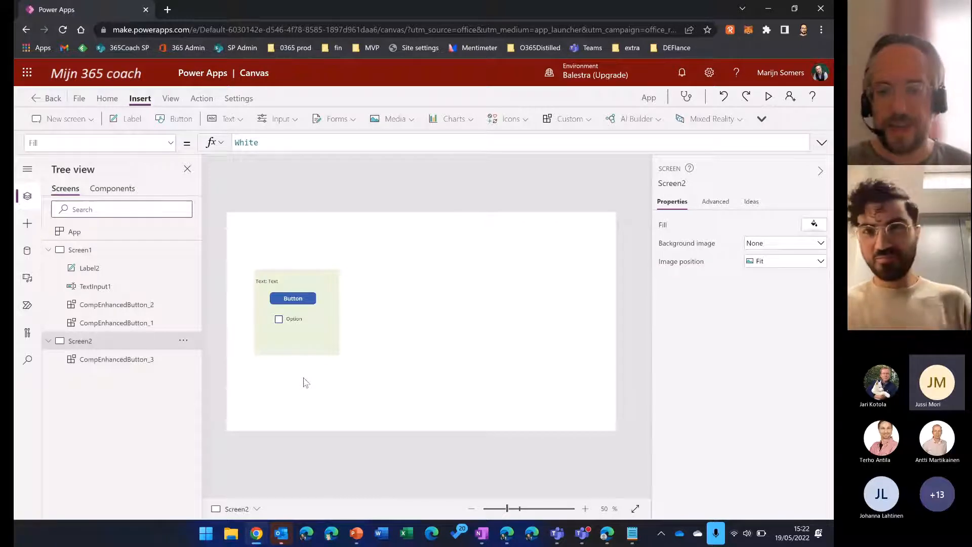
# - Switch to the Teams meeting window and stop sharing the screen
pyautogui.moveTo(582, 533)
pyautogui.click(533, 458)
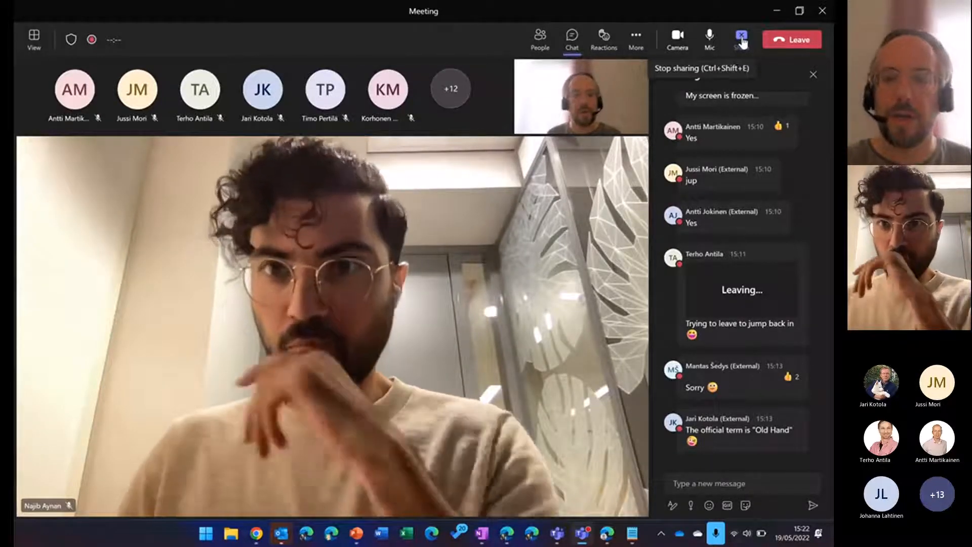
pyautogui.click(741, 42)
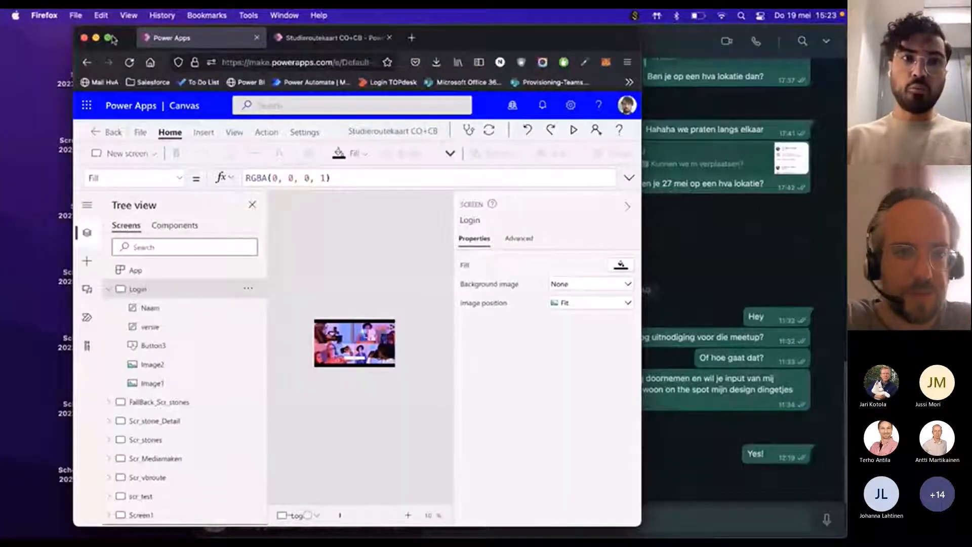
# - Enlarge the browser window with the Studieroutekaart CO+CB app and preview its FallBack_Scr_stones screen
pyautogui.click(108, 38)
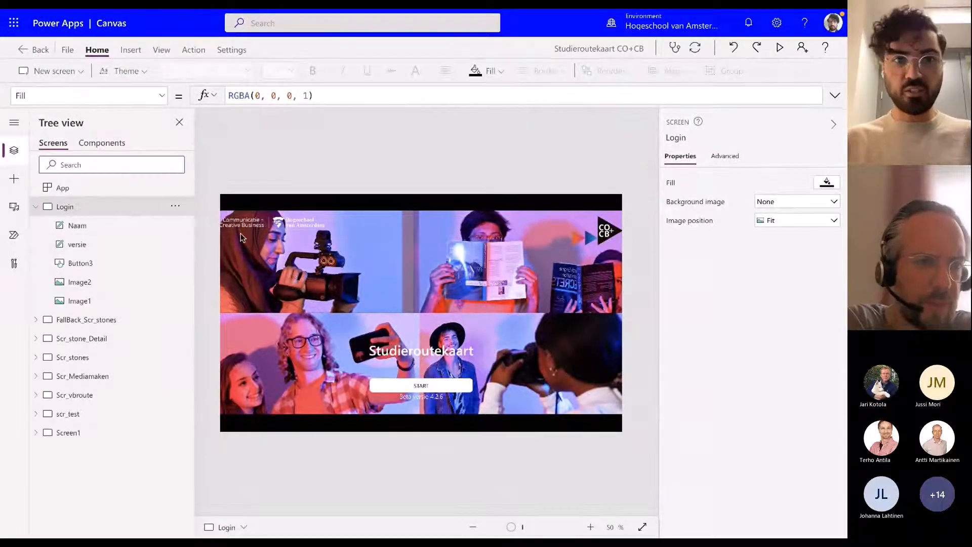
pyautogui.click(106, 321)
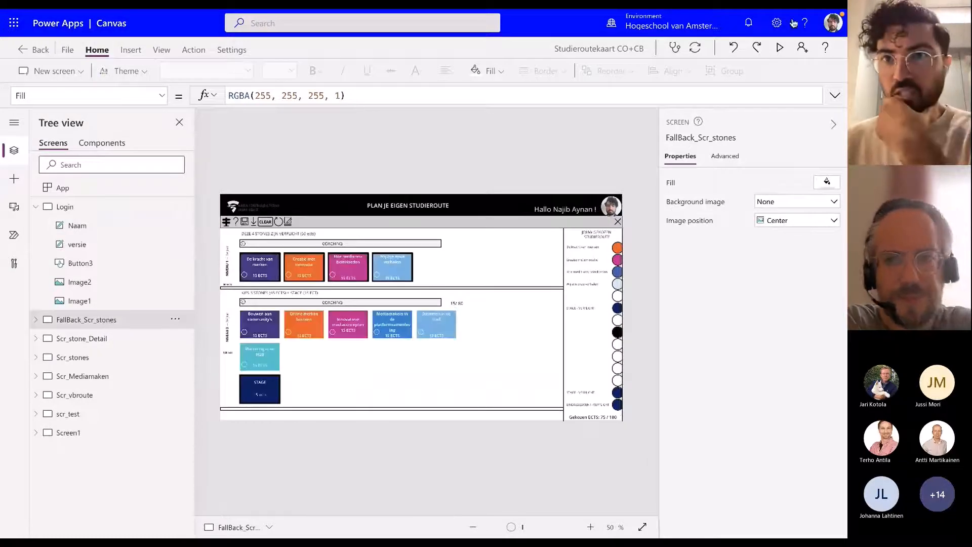
pyautogui.click(780, 48)
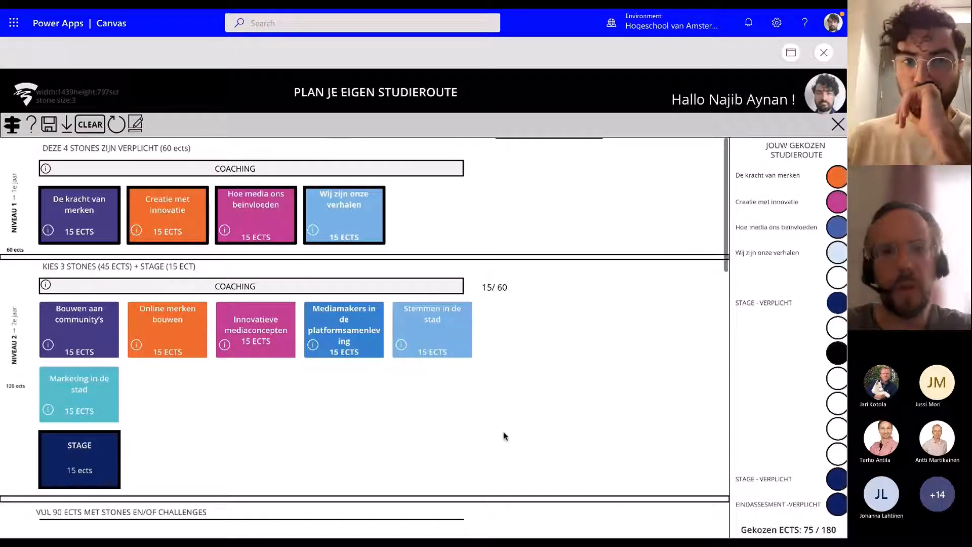
# - Select the Niveau 2 stones Bouwen aan community's, Online merken bouwen and Innovatieve mediaconcepten, and deselect all three again
pyautogui.click(94, 314)
pyautogui.click(175, 323)
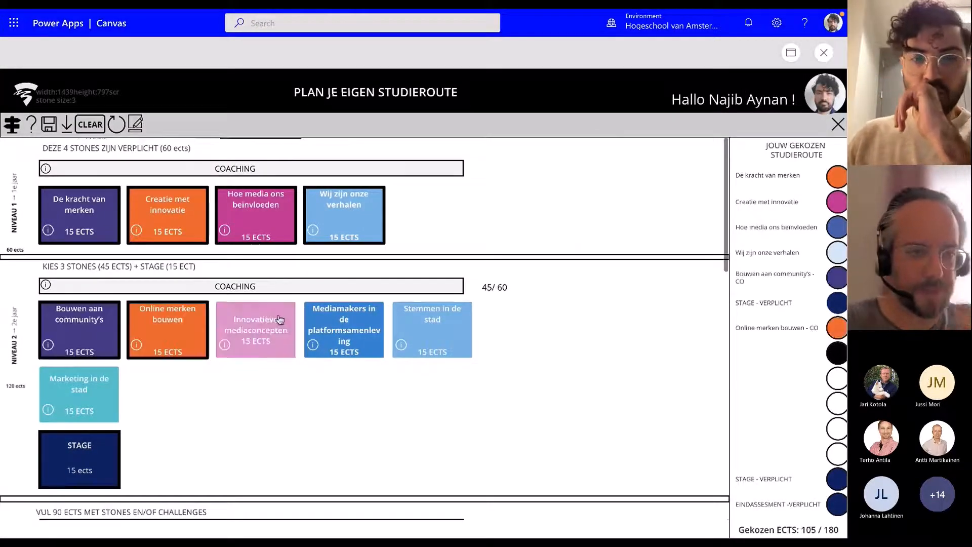
pyautogui.click(279, 320)
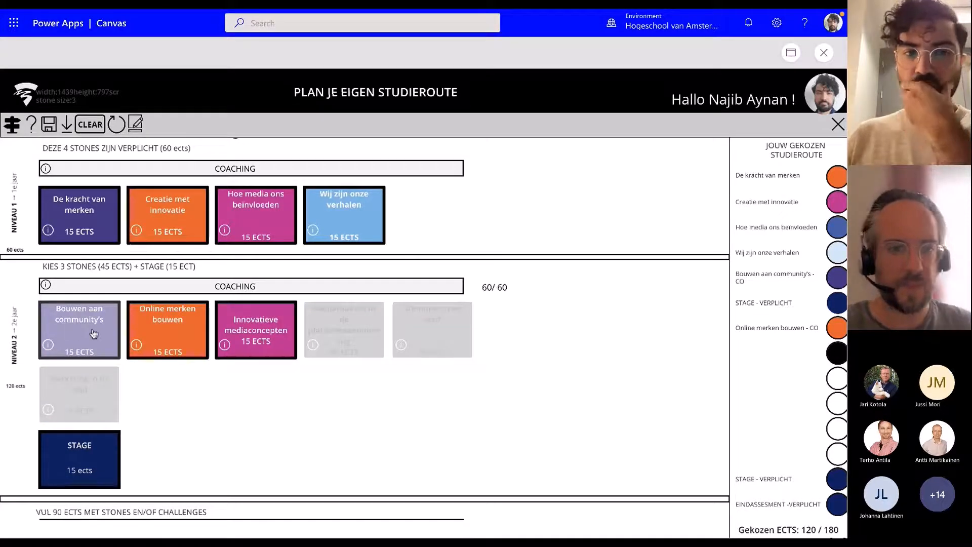
pyautogui.click(89, 330)
pyautogui.click(165, 331)
pyautogui.click(280, 329)
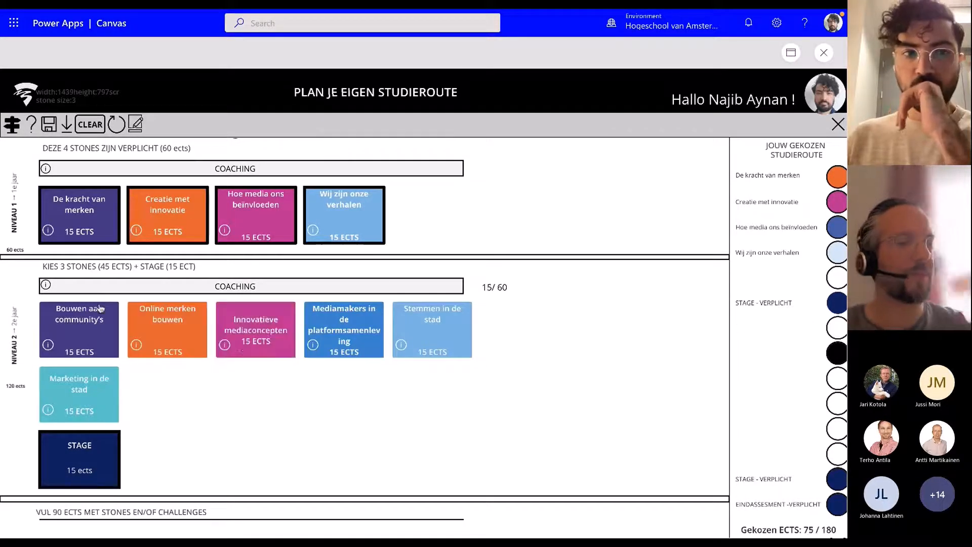
# - Choose Bouwen aan community's, Online merken bouwen and Innovatieve mediaconcepten, review the Niveau 3 stones and challenges, and close the preview
pyautogui.click(87, 322)
pyautogui.click(174, 322)
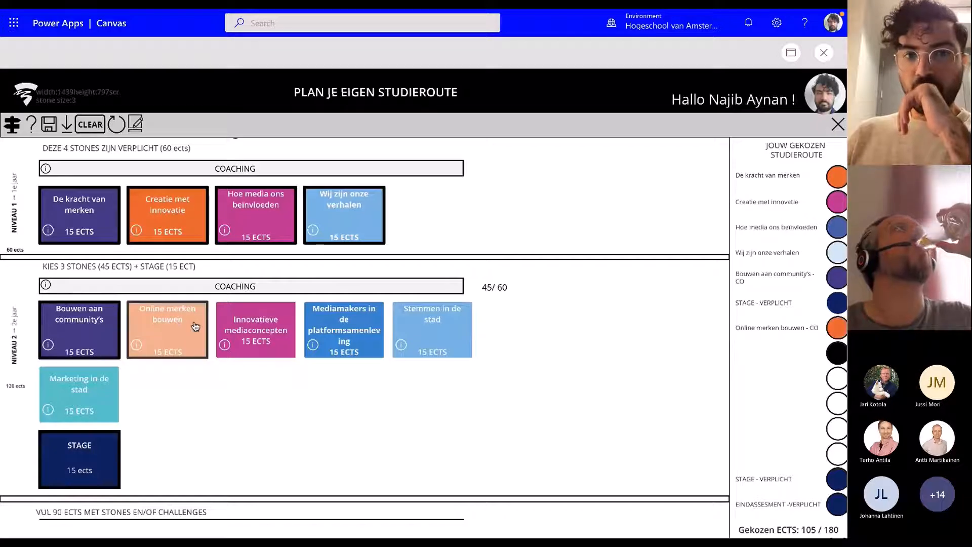
pyautogui.click(282, 329)
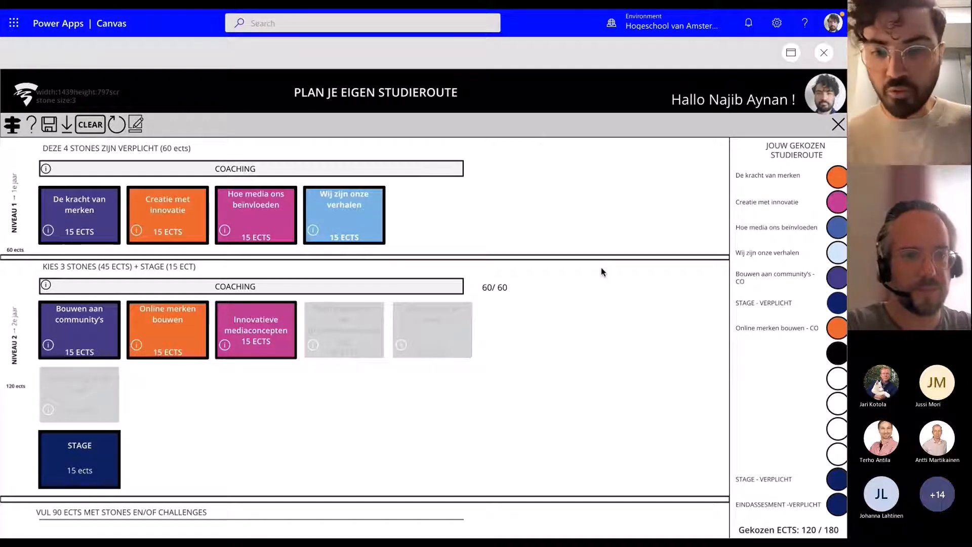
pyautogui.scroll(-10, 601, 271)
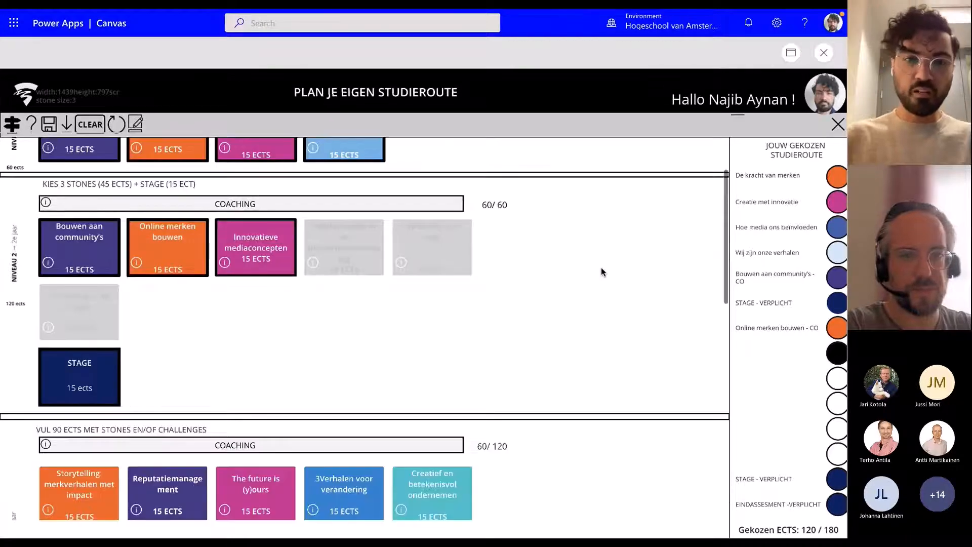
pyautogui.scroll(-1, 202, 377)
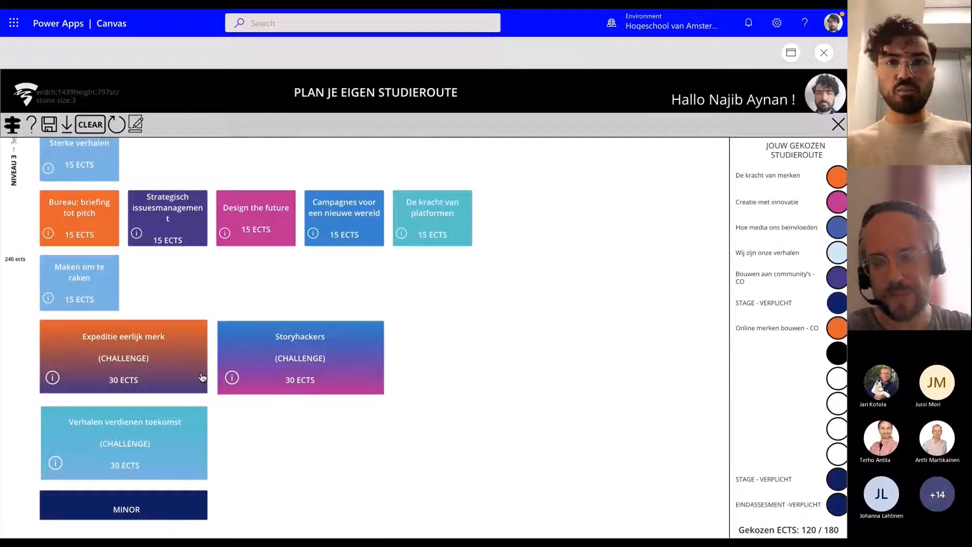
pyautogui.click(824, 52)
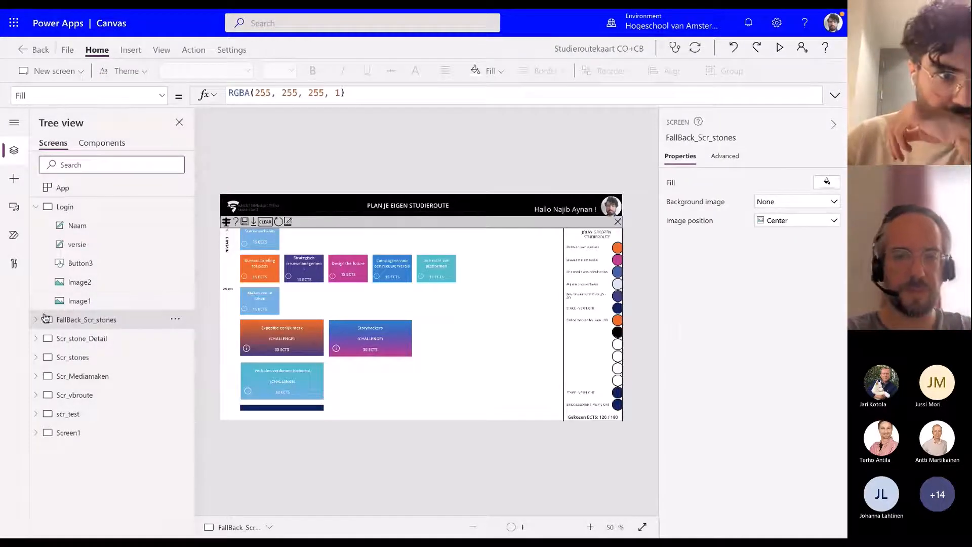
# - Examine the controls of FallBack_Scr_stones, including the contents and properties of Canvas_gekozenStudieroute_2 and its DataCard2_2
pyautogui.click(37, 320)
pyautogui.scroll(-5, 117, 330)
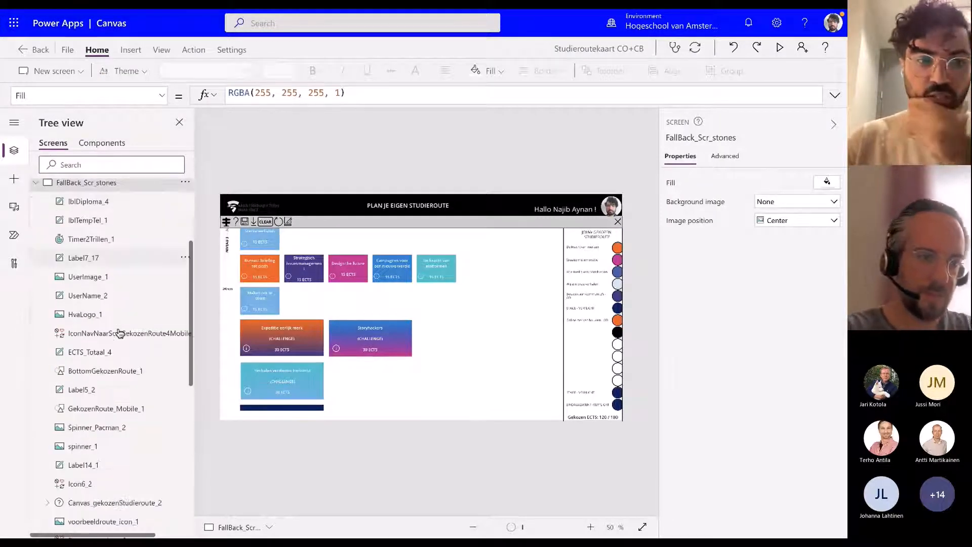
pyautogui.scroll(-2, 120, 333)
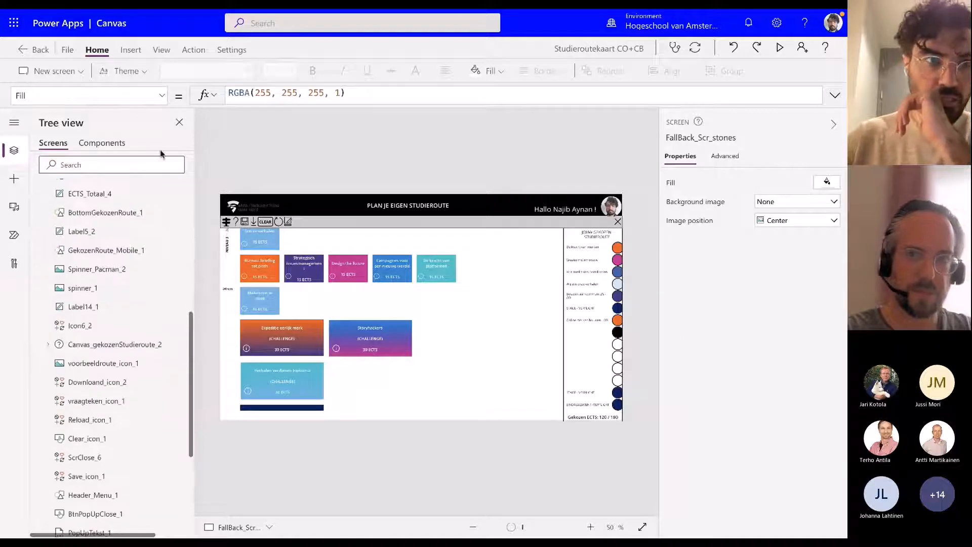
pyautogui.click(50, 346)
pyautogui.click(59, 364)
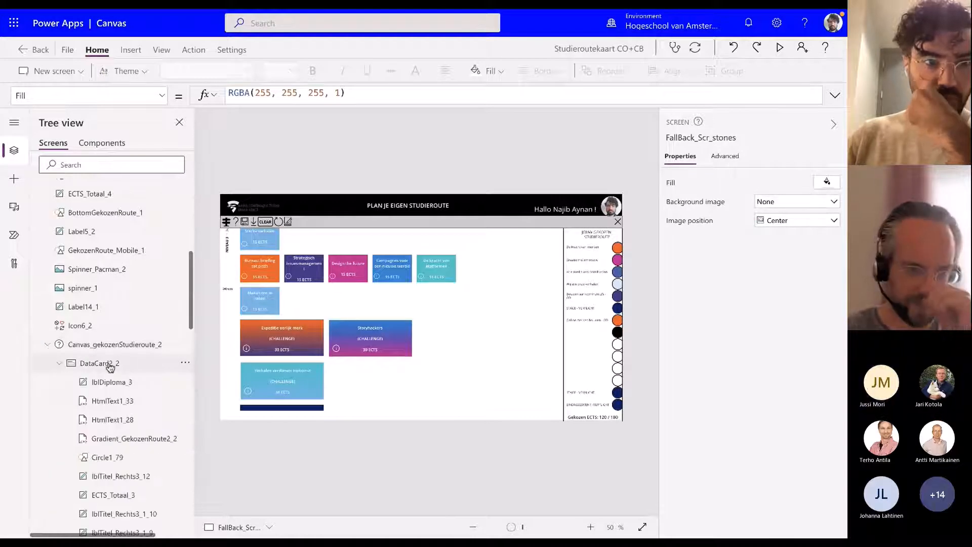
pyautogui.scroll(-1, 109, 367)
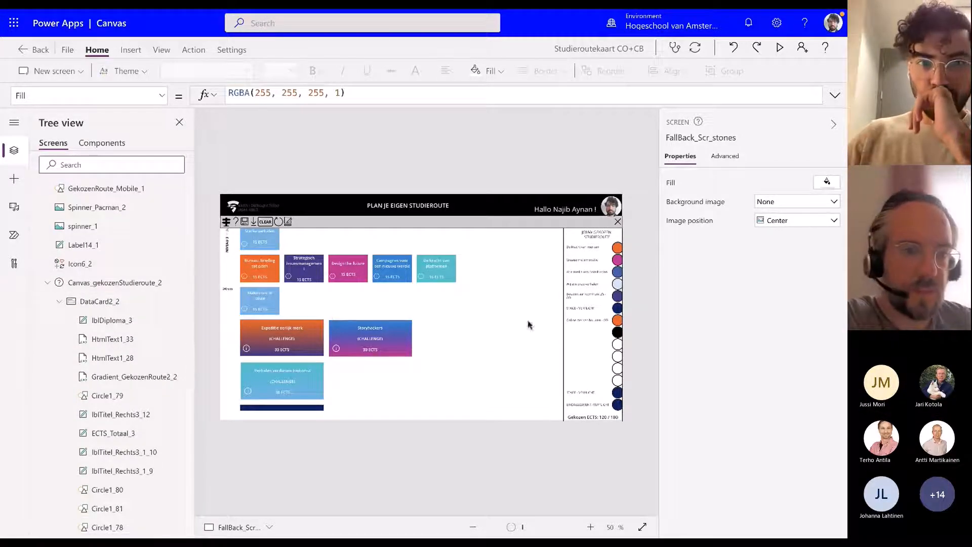
pyautogui.click(154, 282)
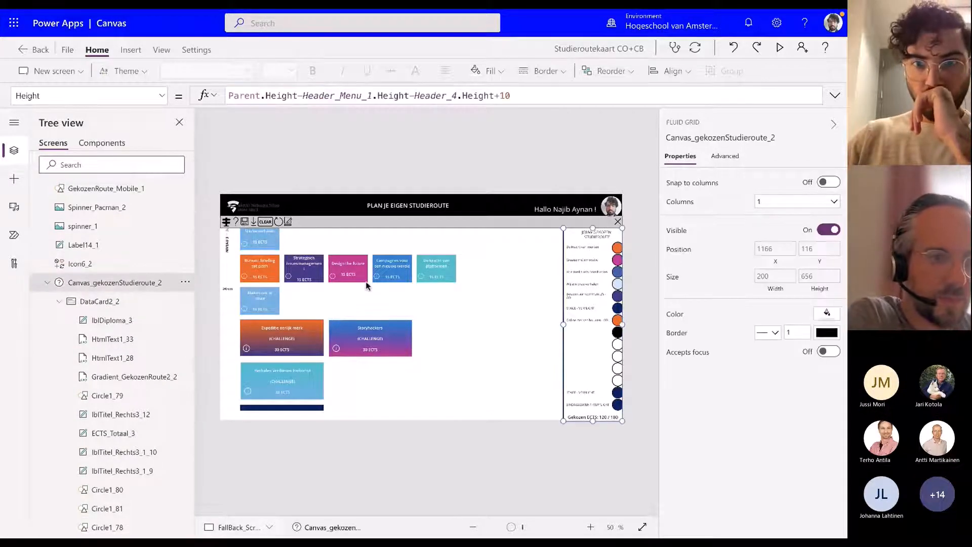
pyautogui.click(48, 288)
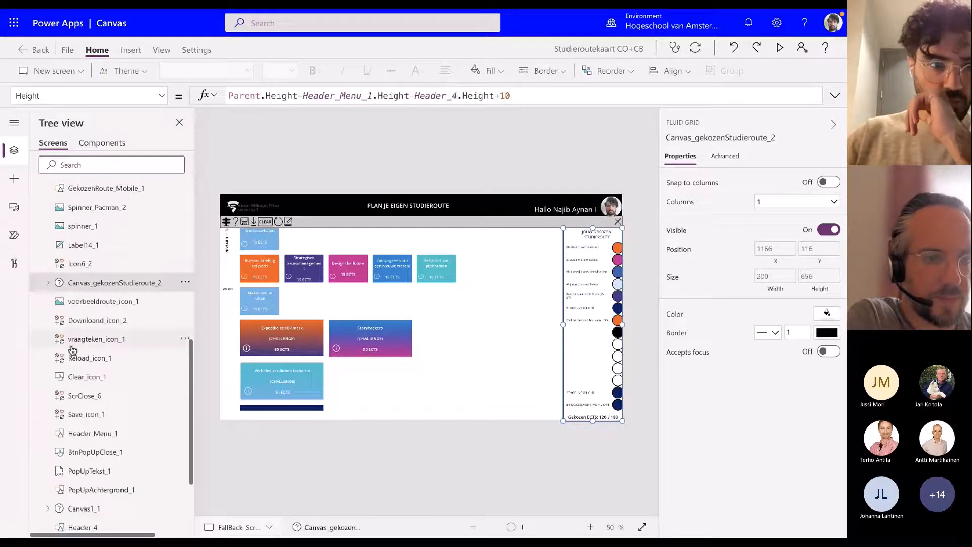
# - Examine the controls nested in DataCard1_1 of Canvas1_1 on FallBack_Scr_stones, including its icons, stones and labels
pyautogui.scroll(-1, 45, 405)
pyautogui.click(39, 446)
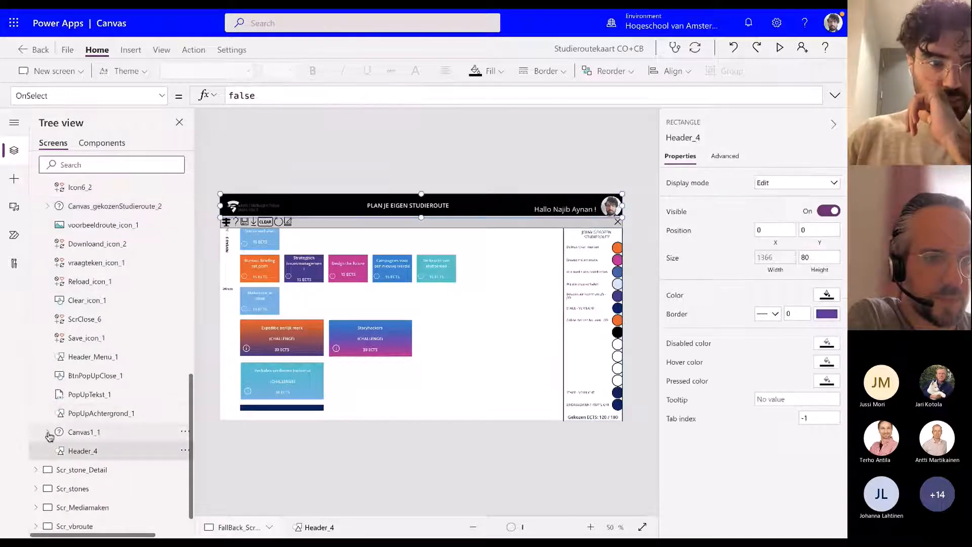
pyautogui.click(47, 432)
pyautogui.click(60, 452)
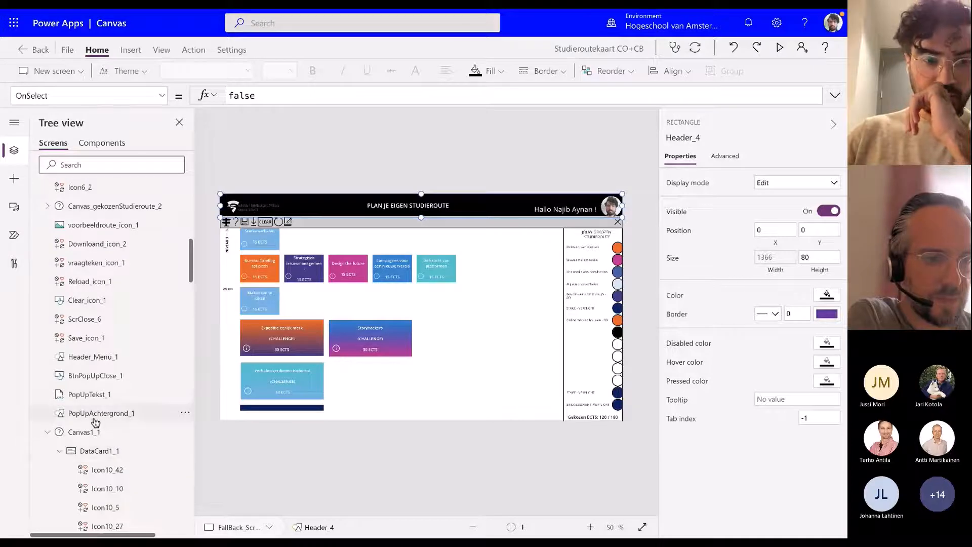
pyautogui.scroll(-10, 96, 422)
pyautogui.scroll(-3, 95, 422)
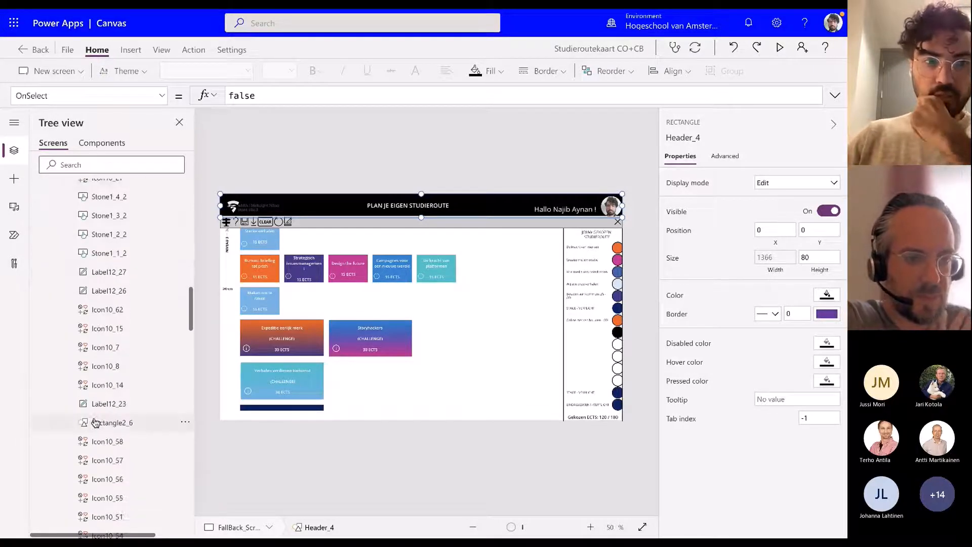
pyautogui.scroll(-7, 96, 421)
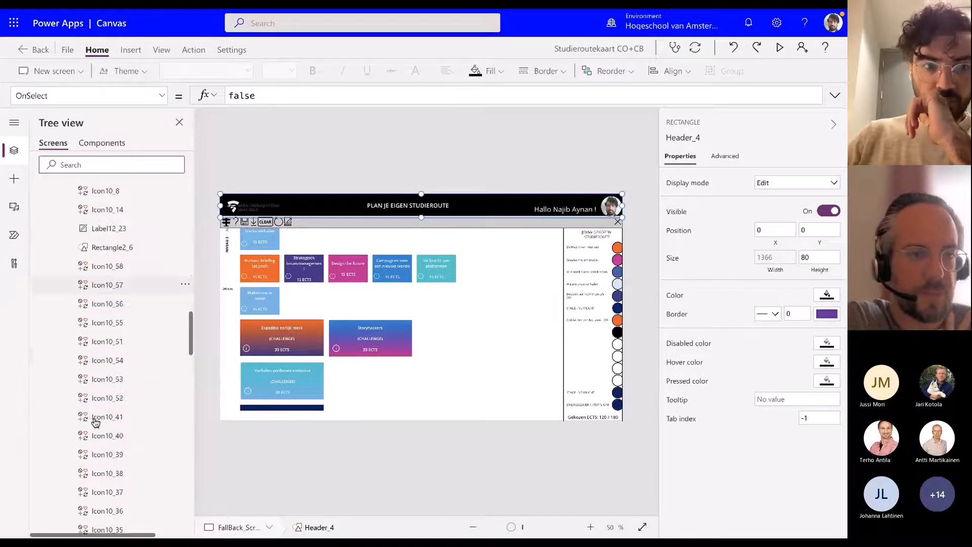
pyautogui.scroll(-10, 96, 422)
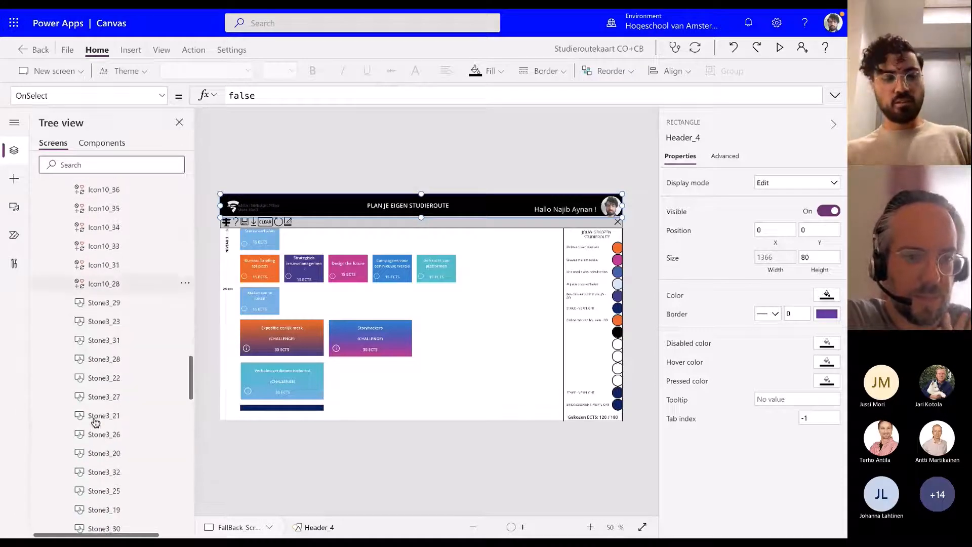
pyautogui.scroll(-8, 96, 421)
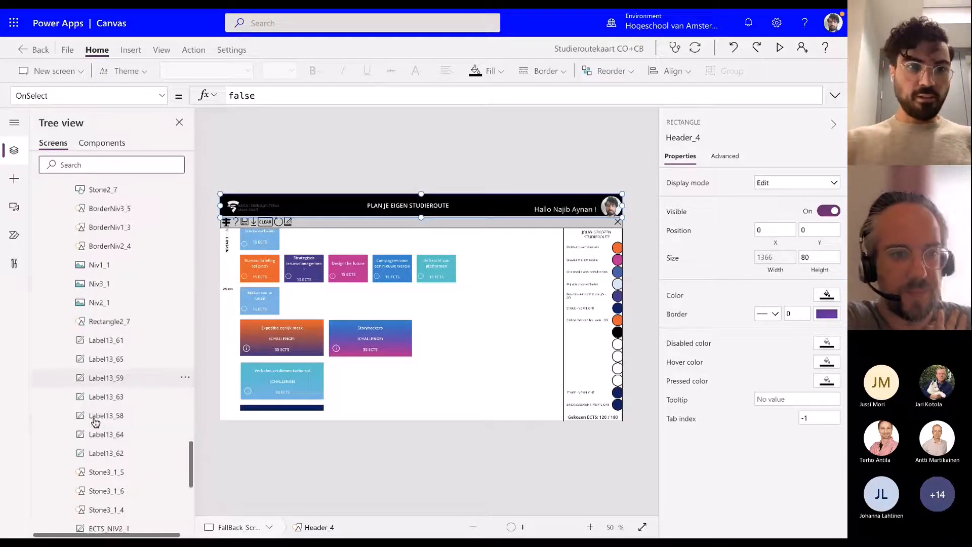
# - Collapse the FallBack_Scr_stones and Login screens in the app's control hierarchy
pyautogui.scroll(18, 87, 345)
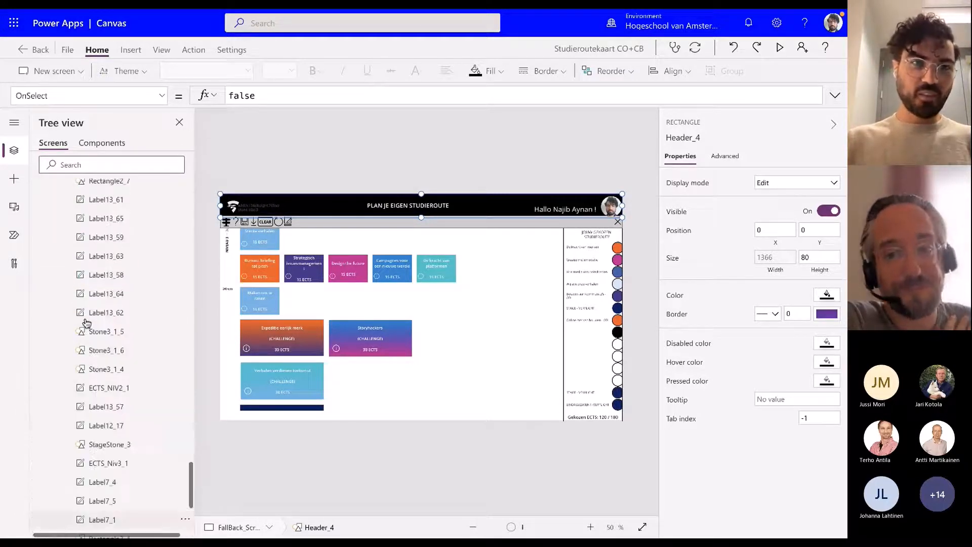
pyautogui.scroll(15, 86, 324)
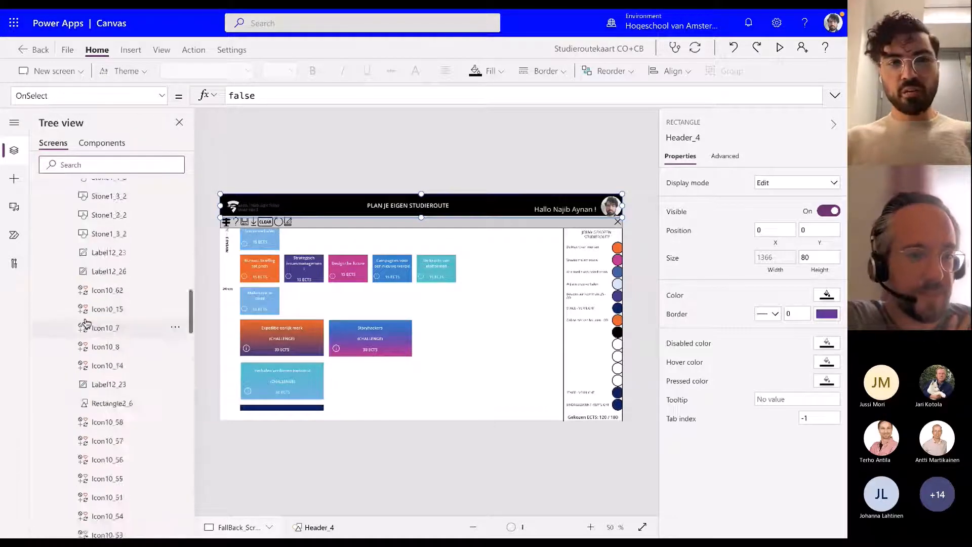
pyautogui.scroll(10, 86, 324)
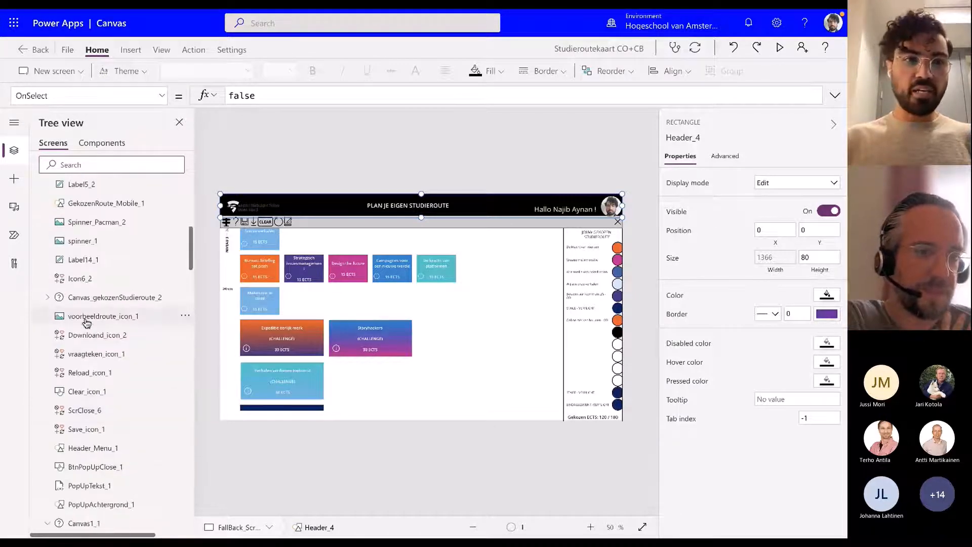
pyautogui.scroll(10, 81, 277)
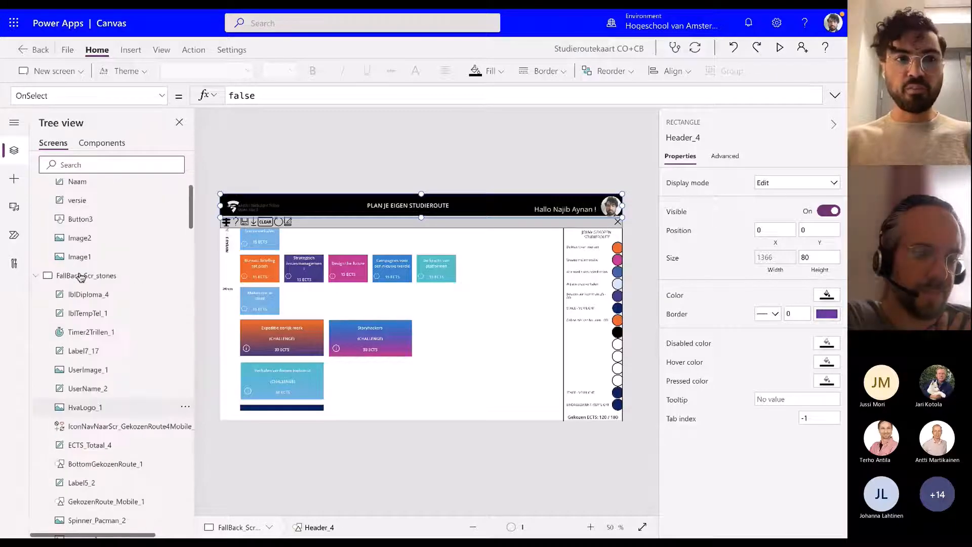
pyautogui.click(36, 319)
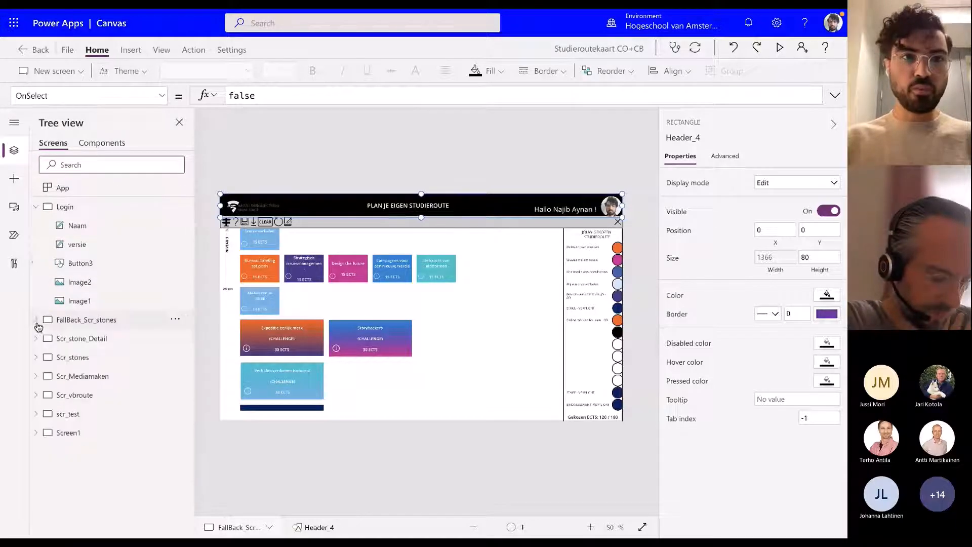
pyautogui.click(35, 208)
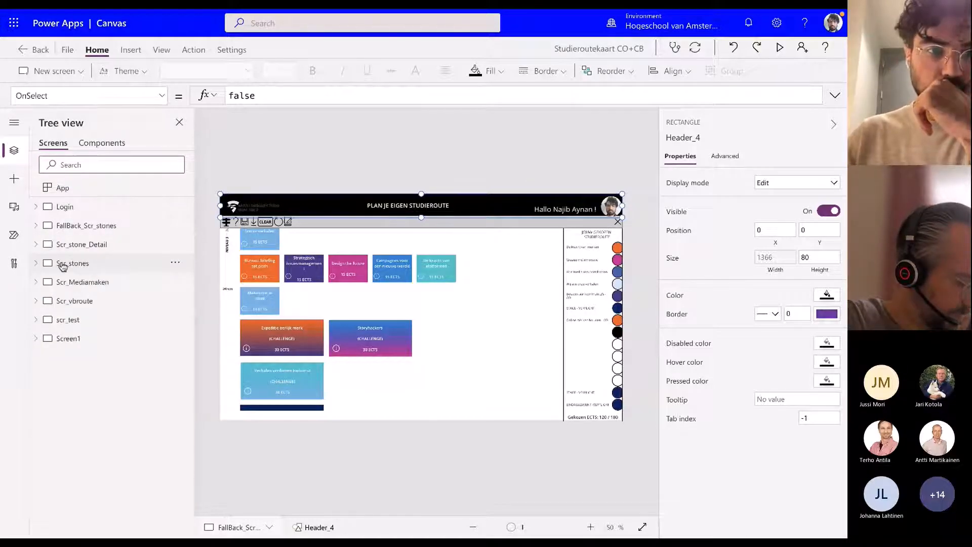
# - Open the Scr_stones screen, preview it, and close the preview
pyautogui.click(61, 264)
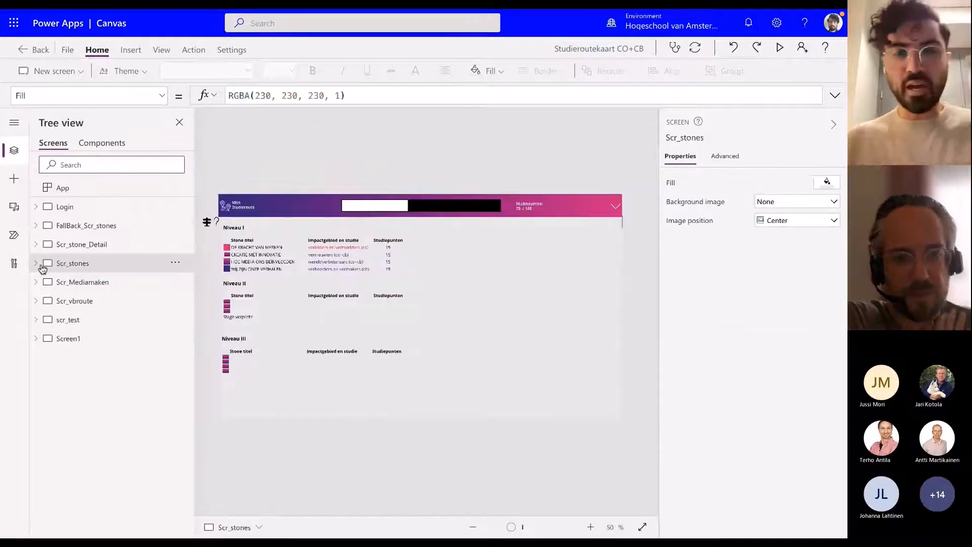
pyautogui.click(780, 48)
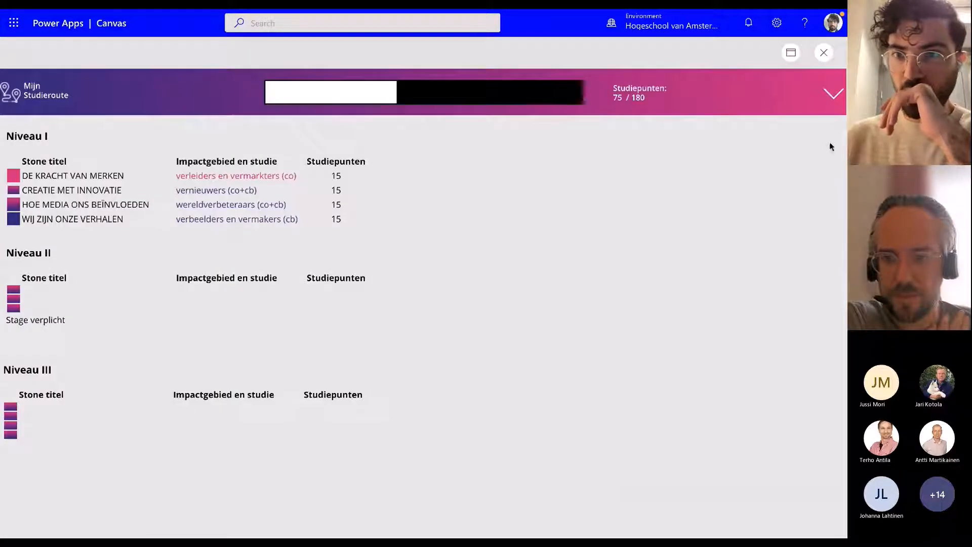
pyautogui.click(825, 53)
# - Switch to the published Studieroutekaart CO+CB app, start it, and review the Niveau I and Niveau II stones
pyautogui.click(198, 53)
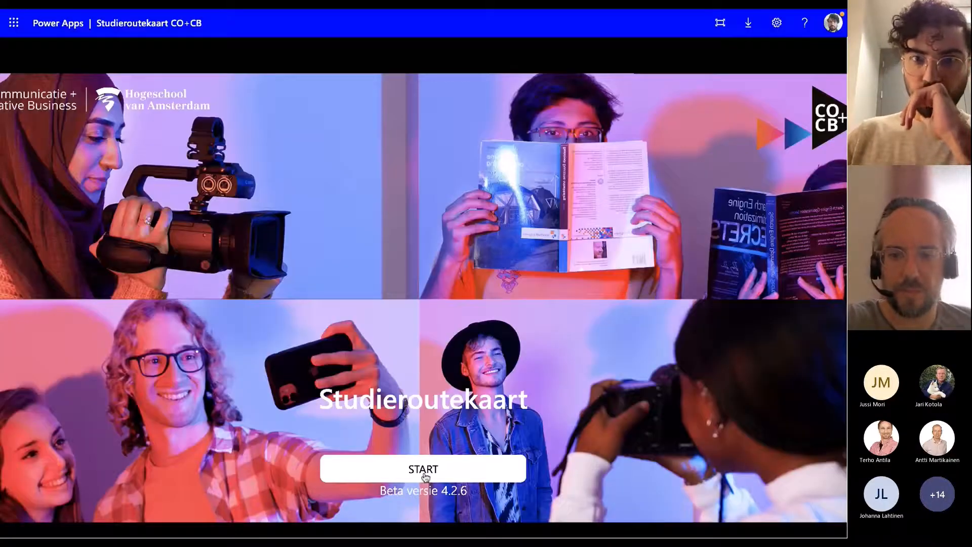
pyautogui.click(423, 469)
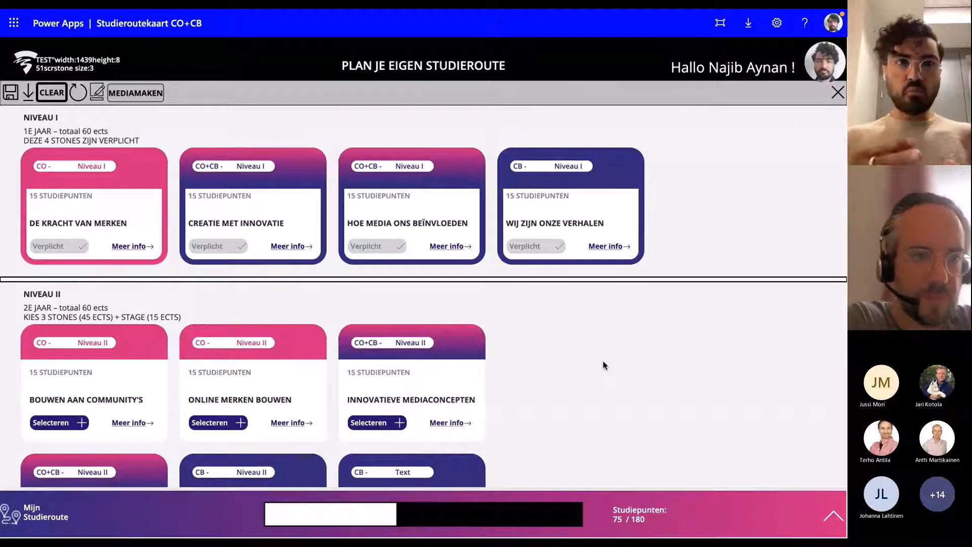
pyautogui.scroll(-2, 605, 365)
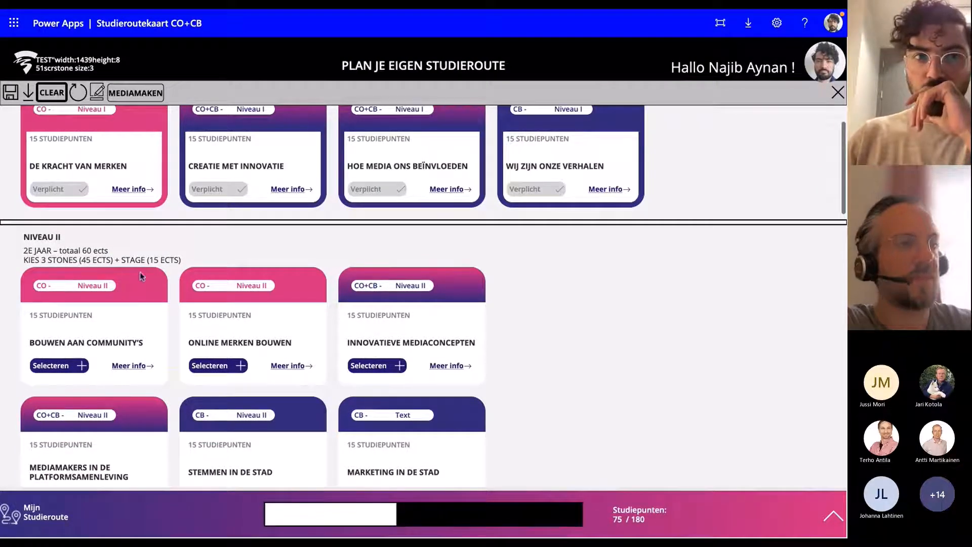
pyautogui.scroll(2, 142, 276)
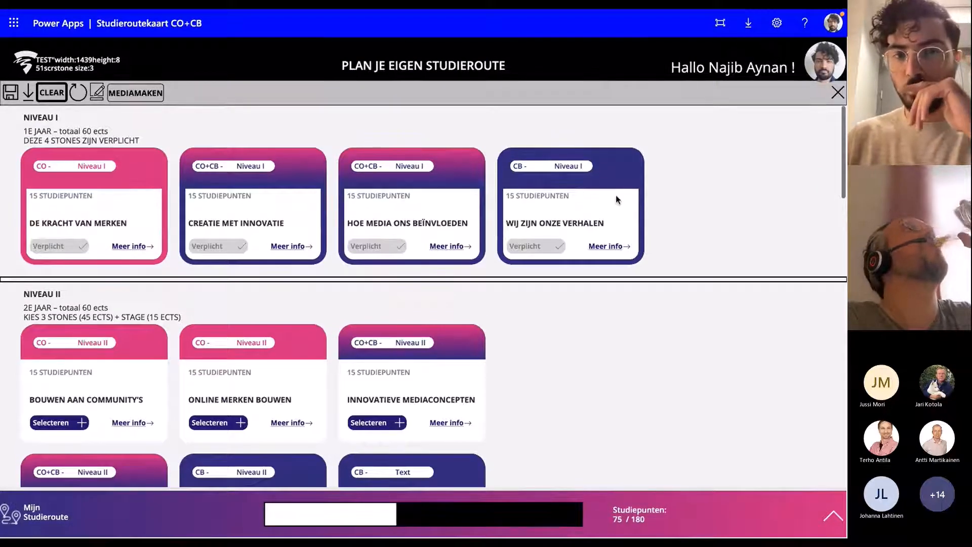
pyautogui.scroll(-2, 165, 287)
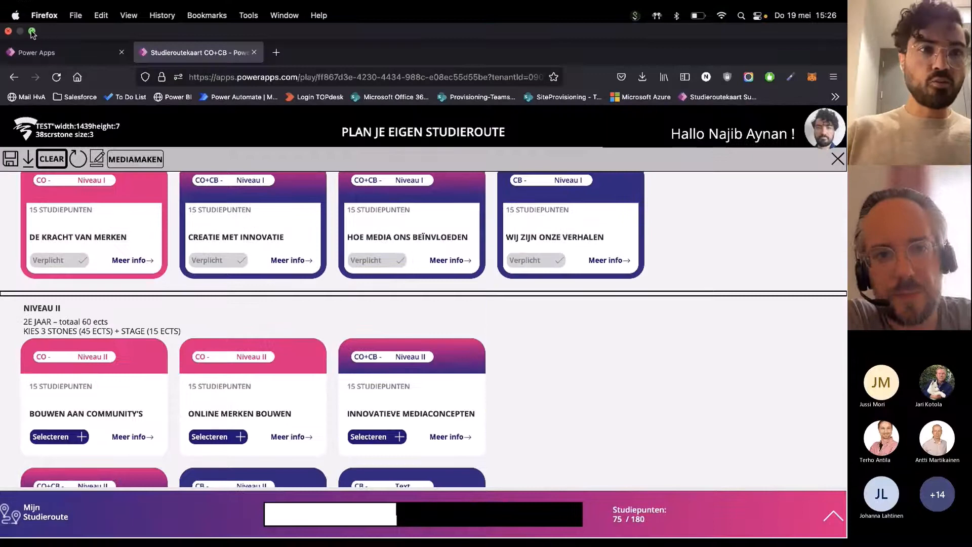
# - Test the app's responsive layout by leaving full screen and widening the browser window, and return it to full screen
pyautogui.click(31, 32)
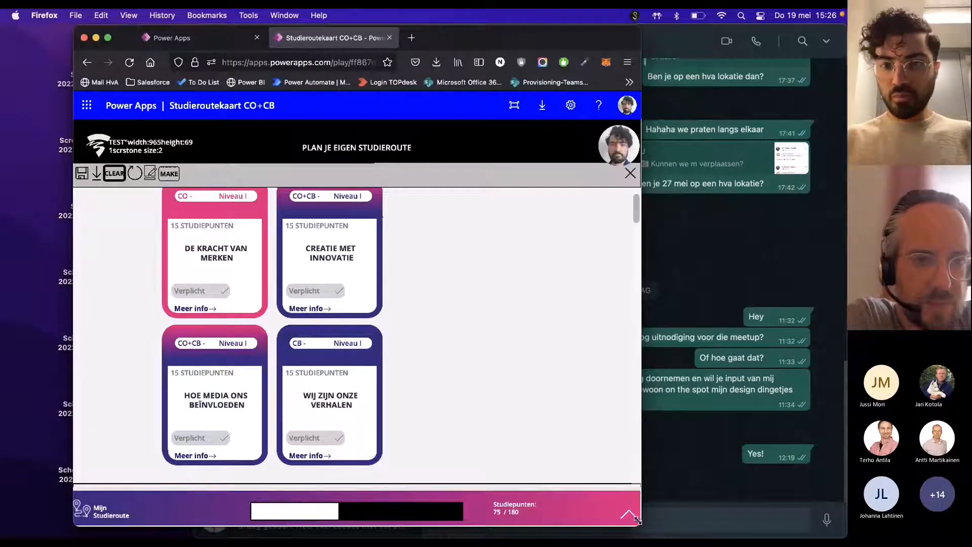
pyautogui.moveTo(638, 519); pyautogui.dragTo(844, 532)
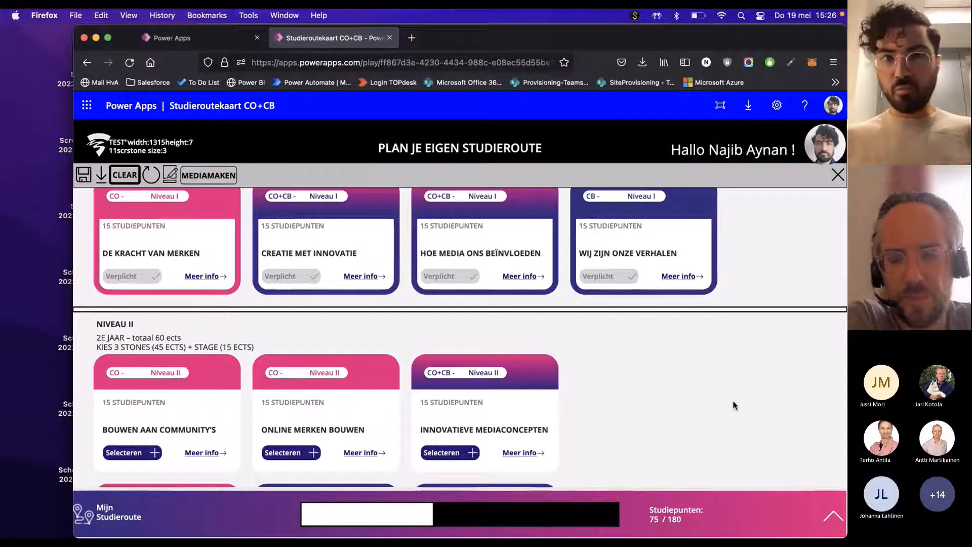
pyautogui.click(109, 39)
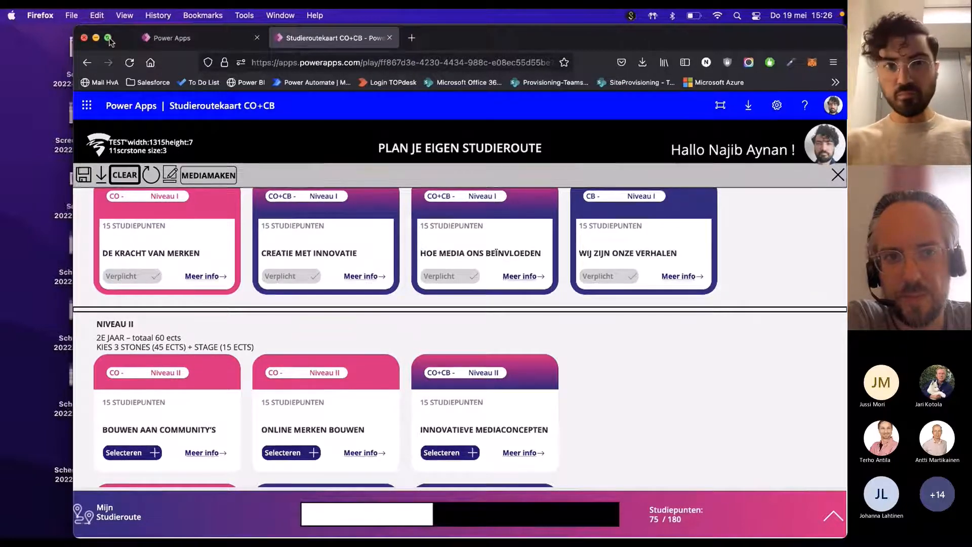
# - Switch to the Microsoft Teams meeting and stop sharing the screen
pyautogui.press('super+Tab')
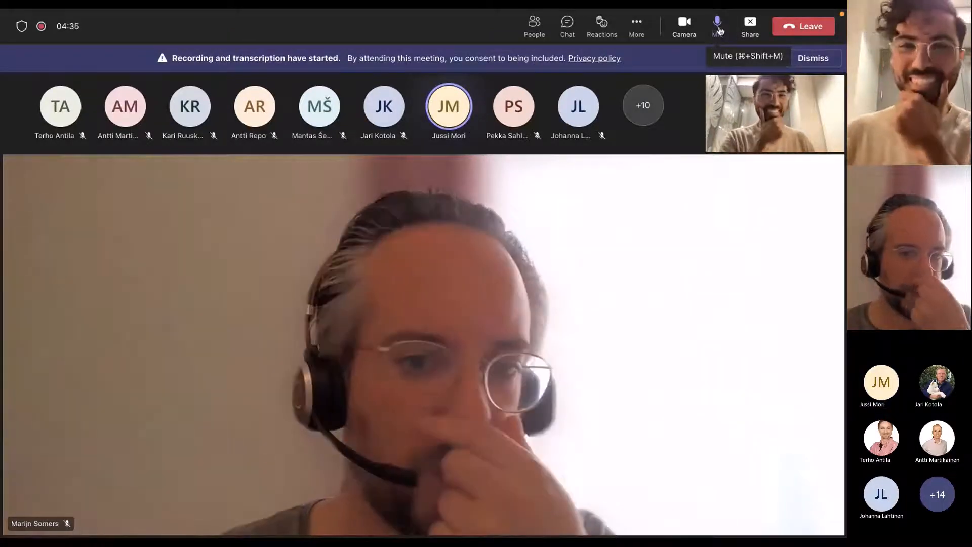
pyautogui.click(719, 30)
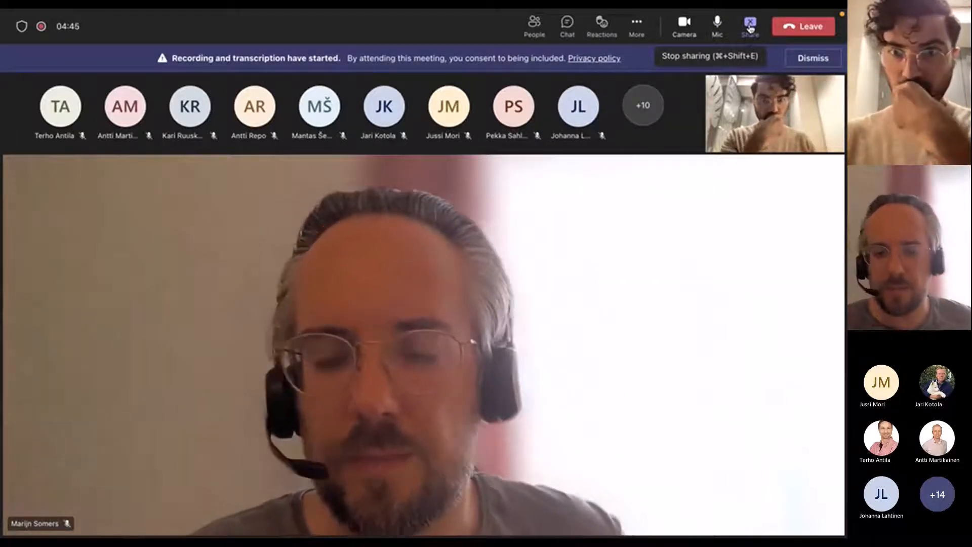
pyautogui.click(750, 25)
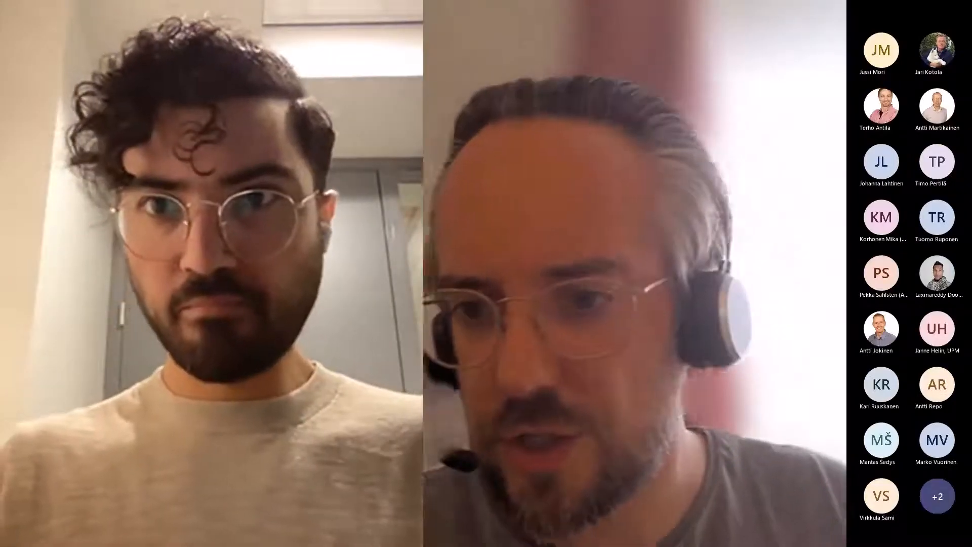